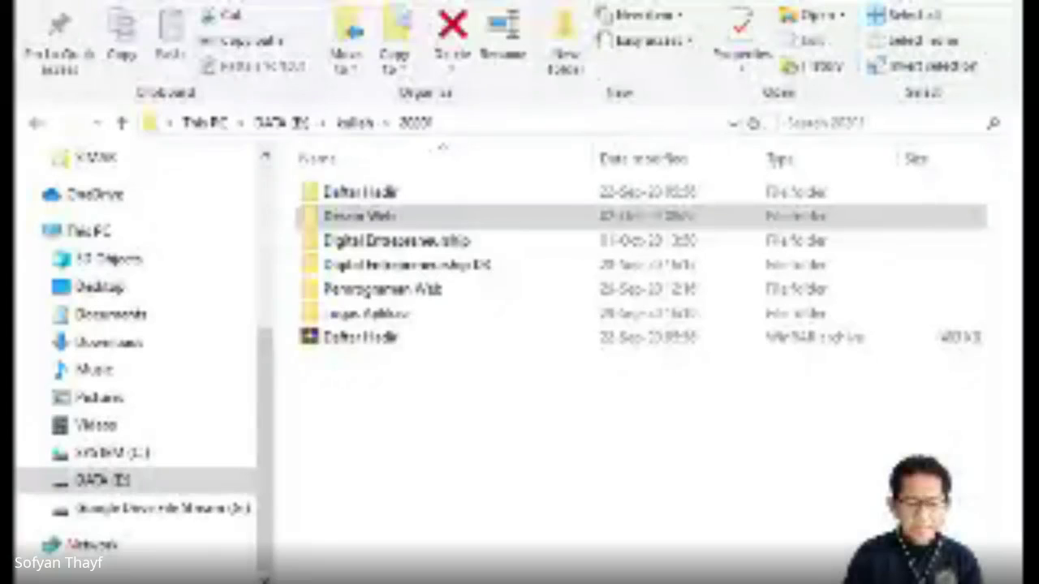
# Shrink the file window and narrow its Name column and folder tree so the whole 20201 folder listing fits.
pyautogui.hotkey('alt', 'Tab')
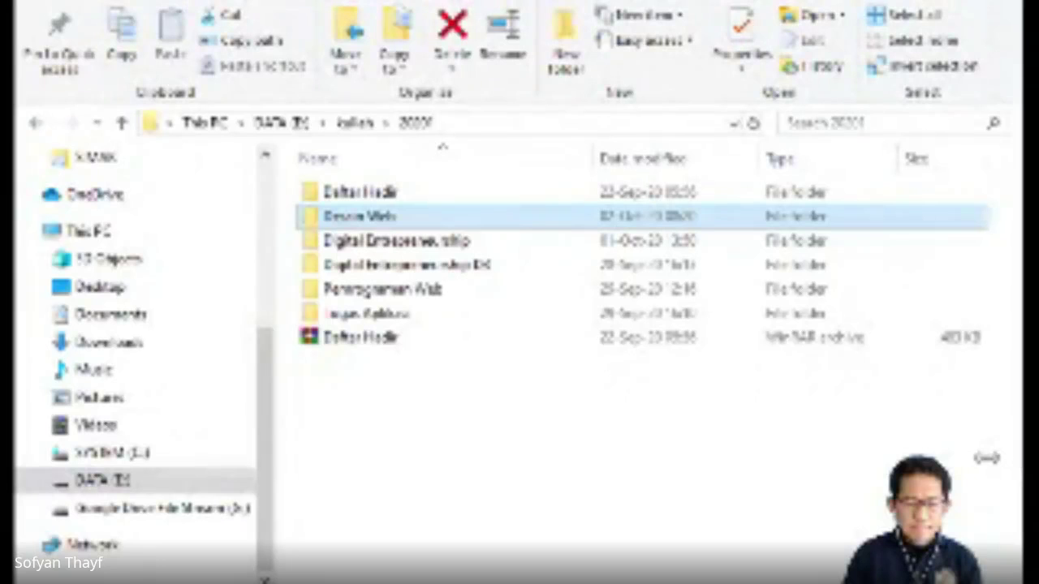
pyautogui.moveTo(987, 458); pyautogui.dragTo(946, 457)
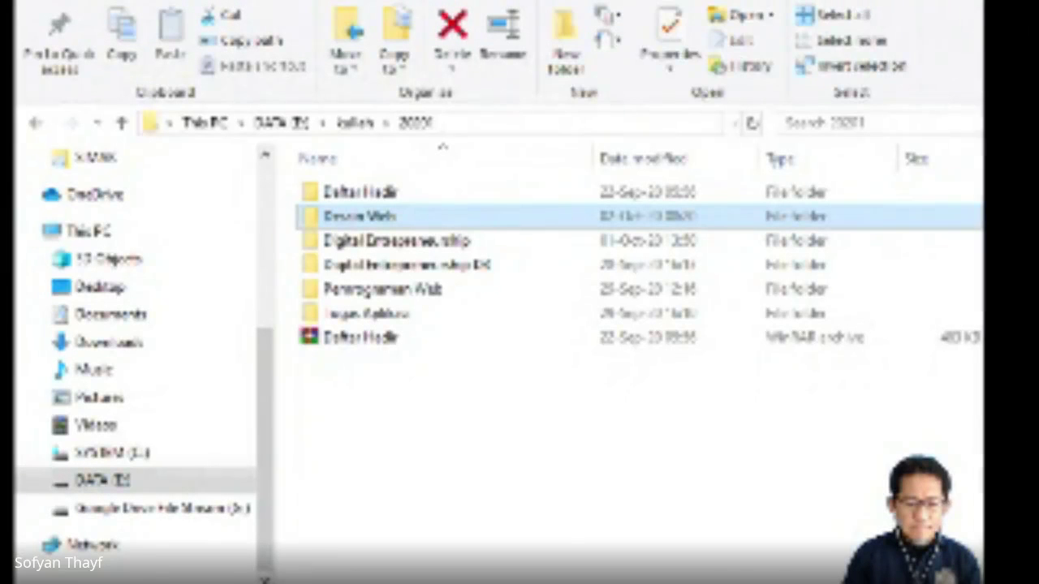
pyautogui.moveTo(982, 581); pyautogui.dragTo(891, 475)
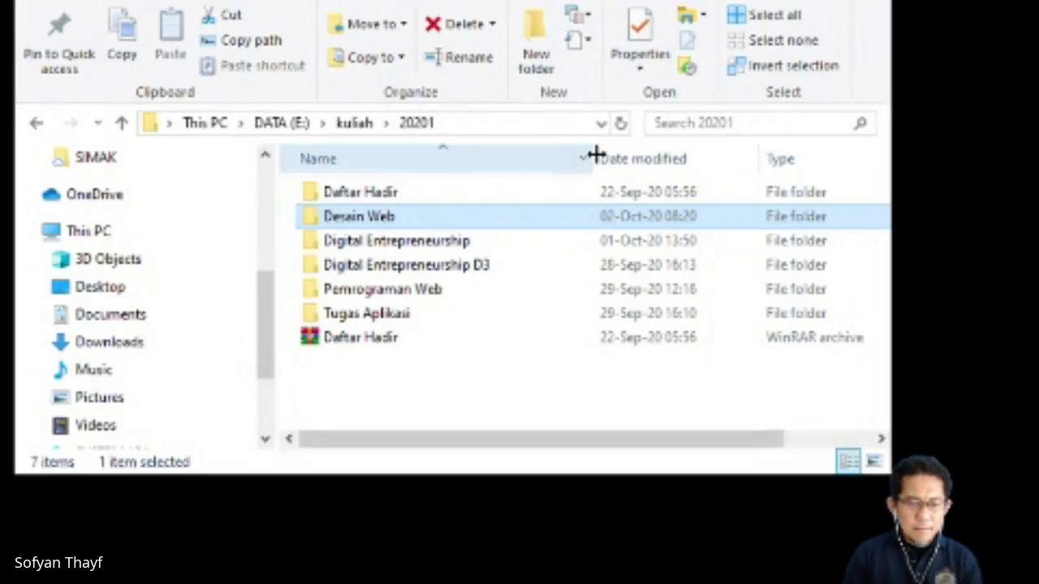
pyautogui.moveTo(595, 154); pyautogui.dragTo(513, 157)
pyautogui.moveTo(891, 474); pyautogui.dragTo(909, 511)
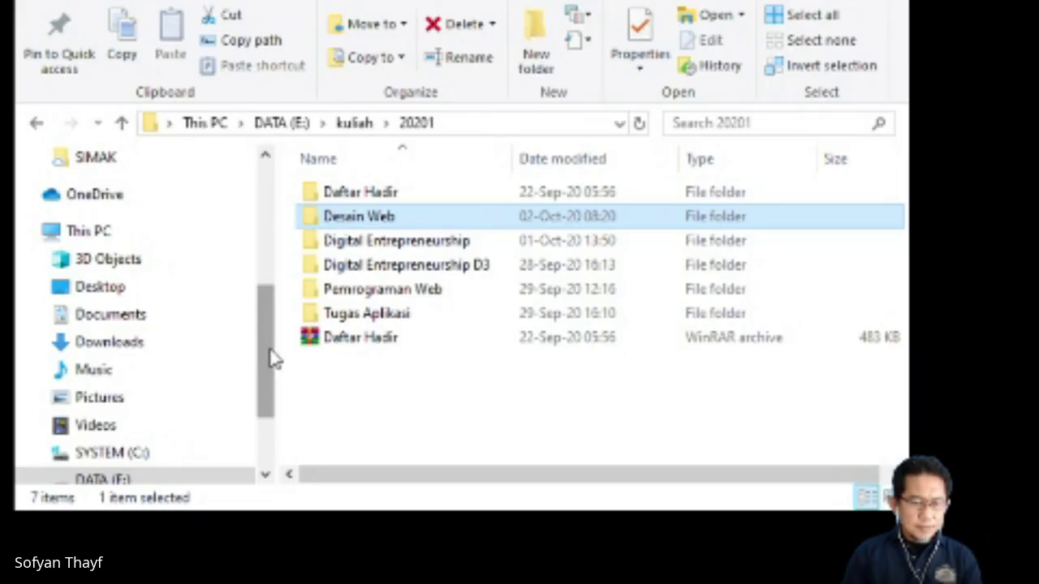
pyautogui.moveTo(277, 352); pyautogui.dragTo(236, 365)
# Expand DATA (E:), kuliah and 20201 in the folder tree to list the course folders.
pyautogui.scroll(-3, 116, 413)
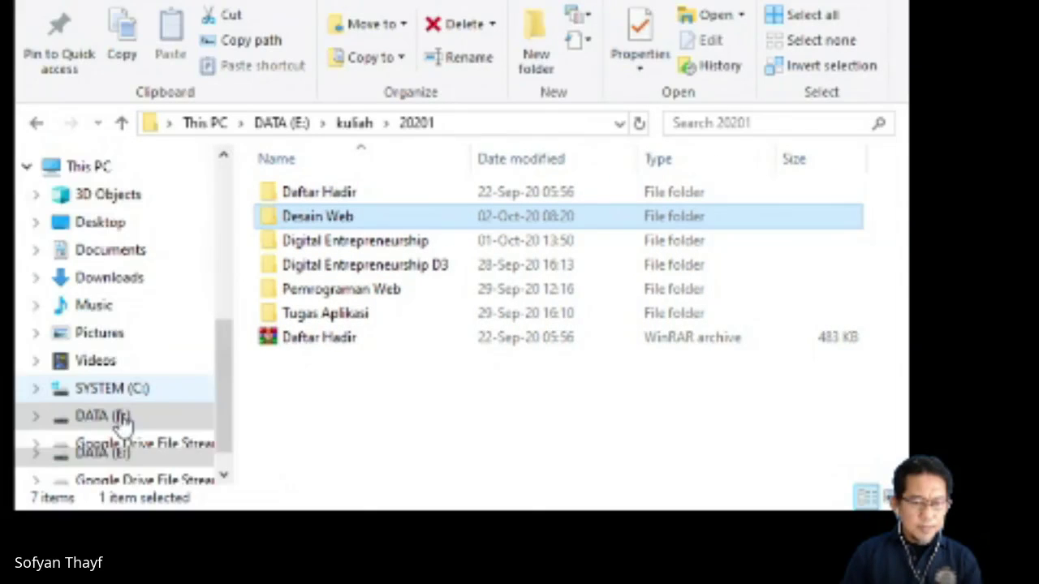
pyautogui.click(36, 382)
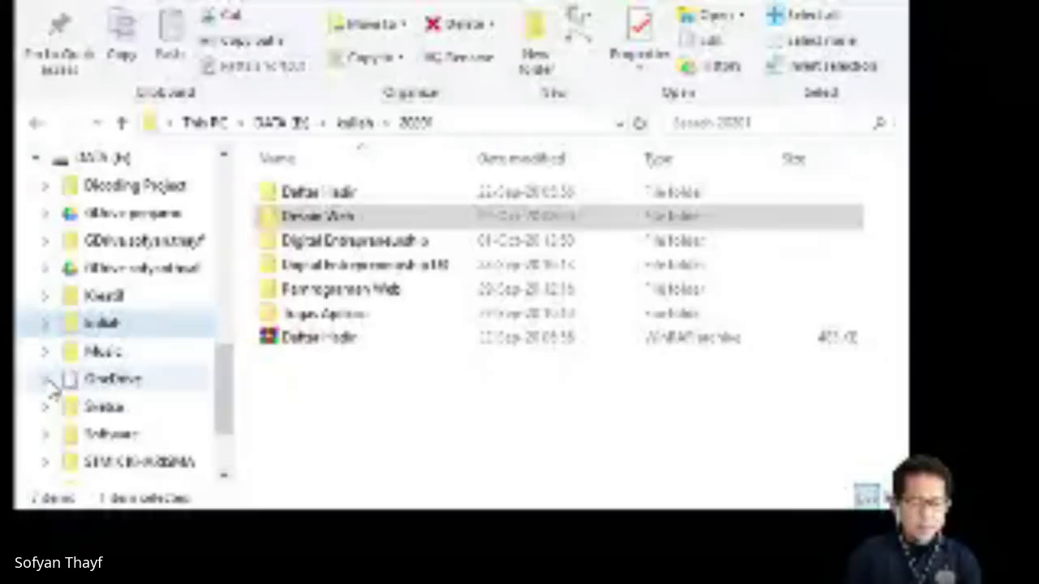
pyautogui.click(47, 333)
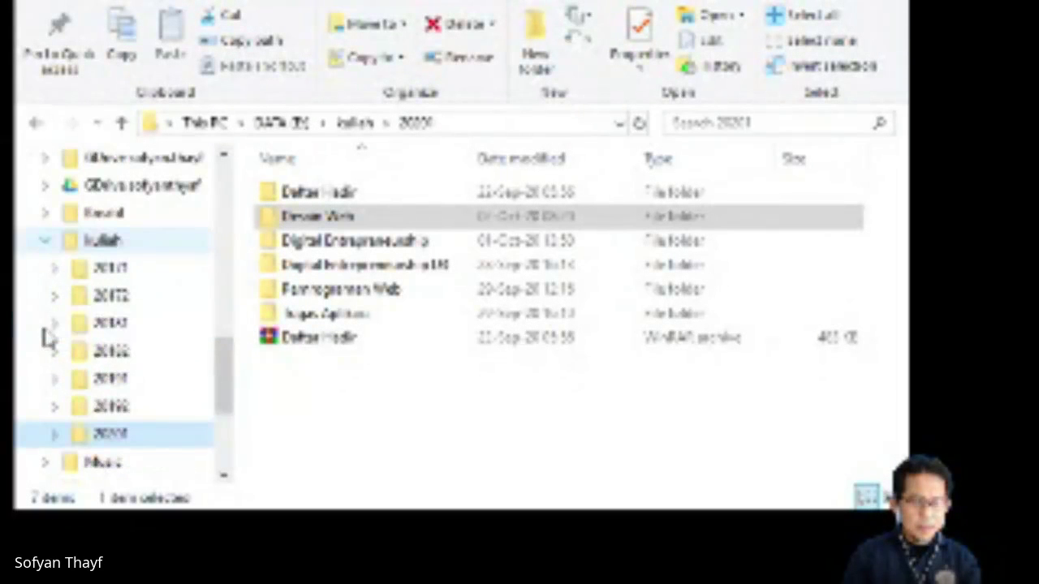
pyautogui.click(54, 434)
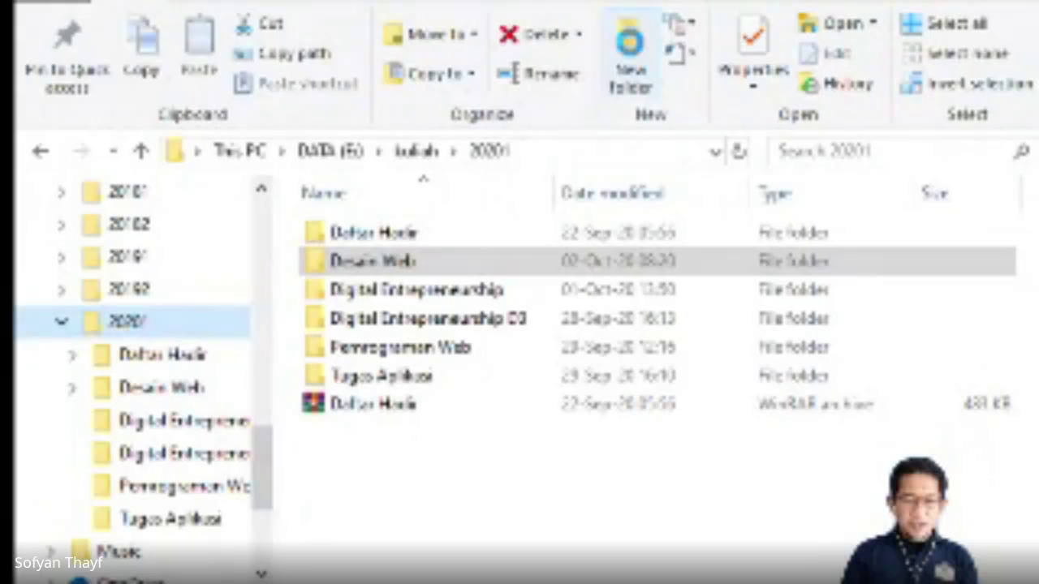
# Create a new folder inside 20201 and enter dweb201 as its name.
pyautogui.click(631, 45)
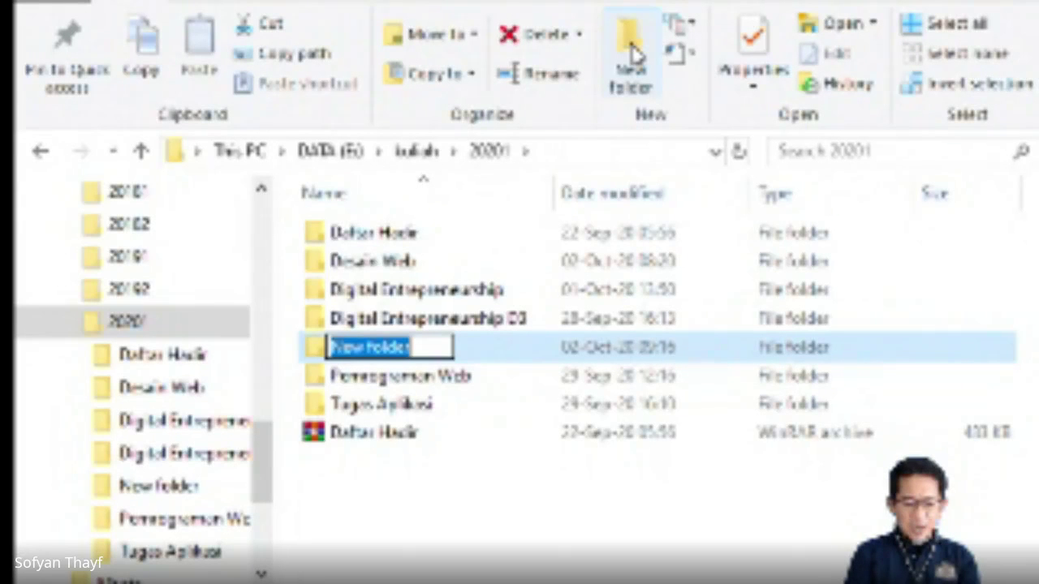
pyautogui.write('dweb')
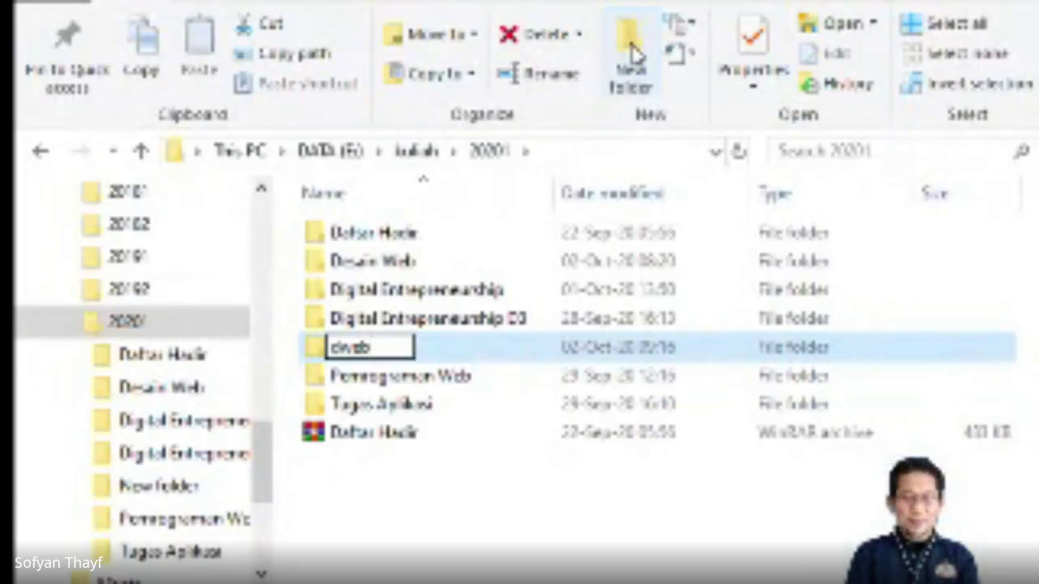
pyautogui.write('20')
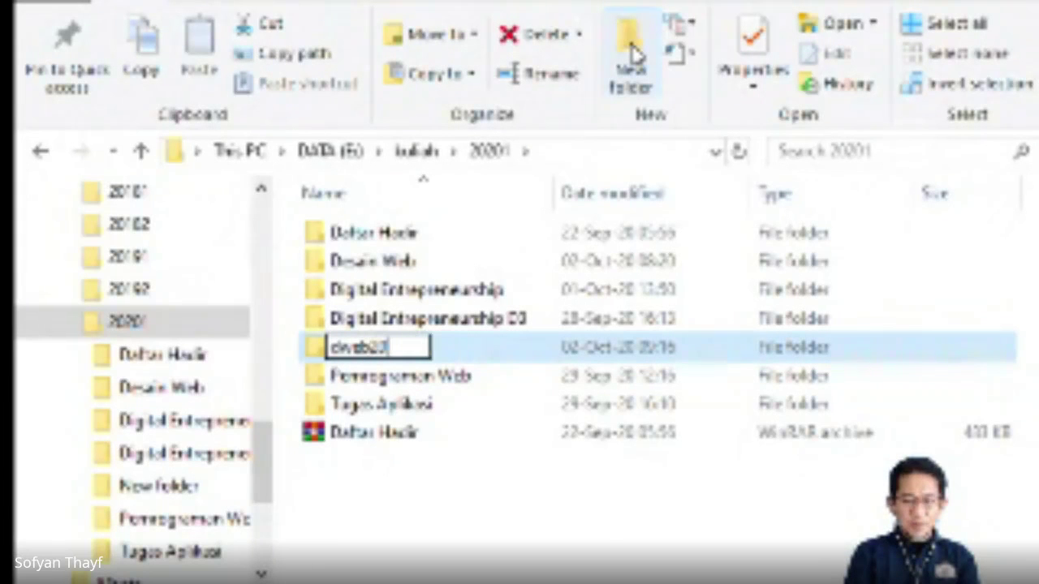
pyautogui.write('1')
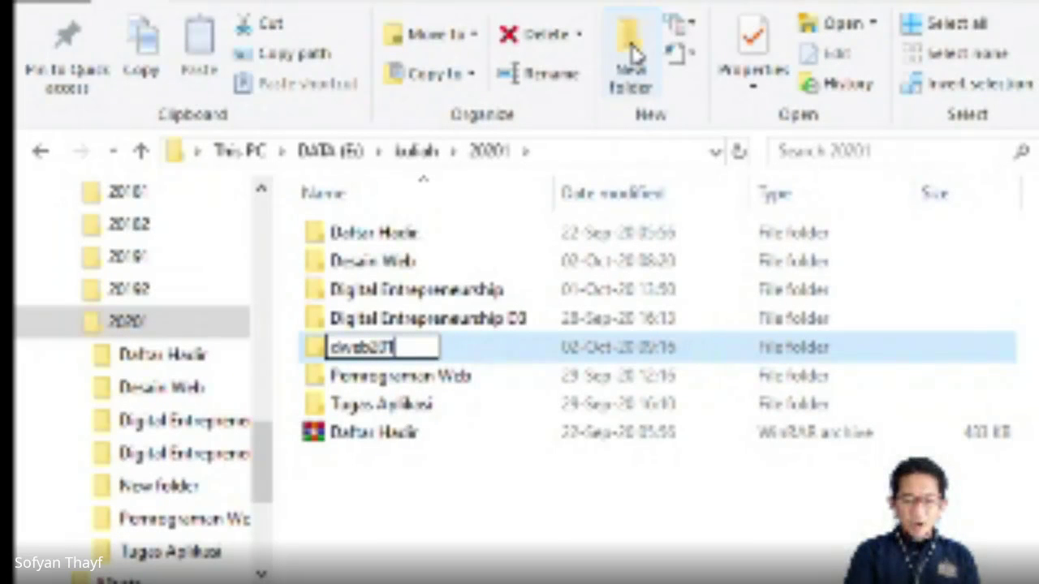
# Replace the new folder's name with DWEB in capital letters.
pyautogui.press('BackSpace')
pyautogui.press('BackSpace')
pyautogui.press('BackSpace')
pyautogui.press('BackSpace')
pyautogui.press('BackSpace')
pyautogui.press('BackSpace')
pyautogui.press('BackSpace')
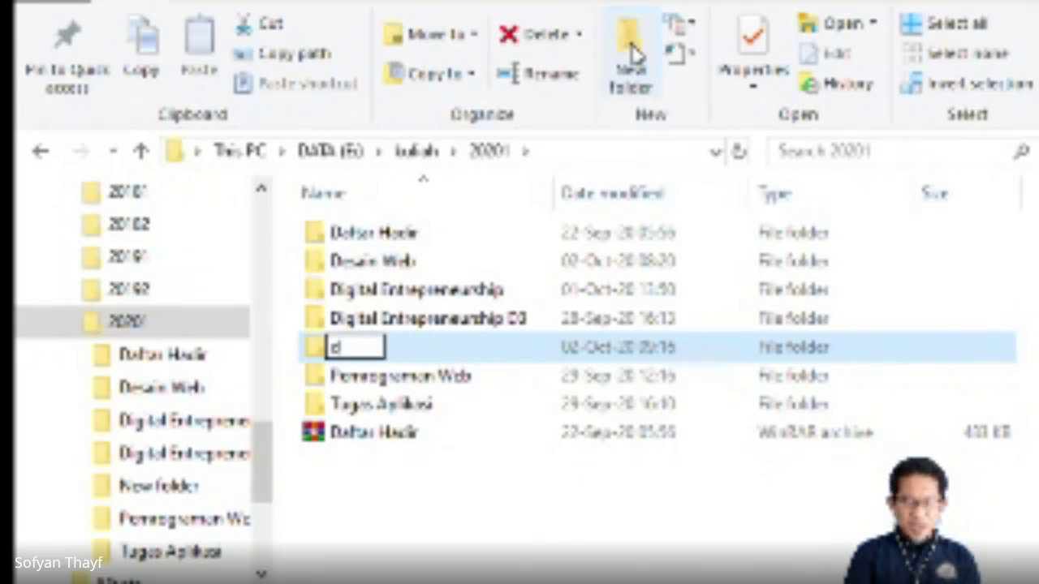
pyautogui.write('DWEB')
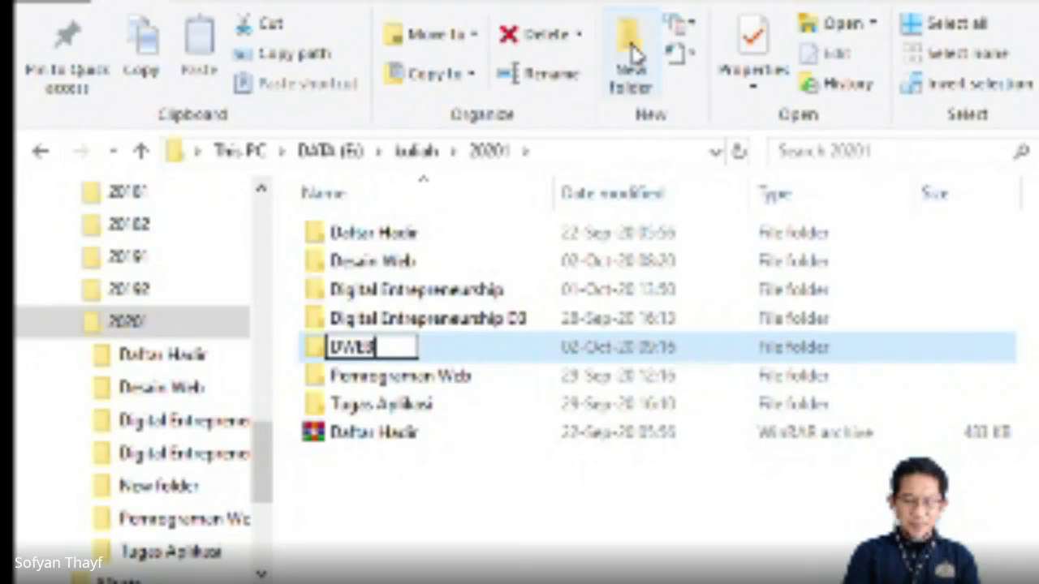
# Change the new folder's name to dweb in lowercase.
pyautogui.press('BackSpace')
pyautogui.press('BackSpace')
pyautogui.press('BackSpace')
pyautogui.press('BackSpace')
pyautogui.write('dw')
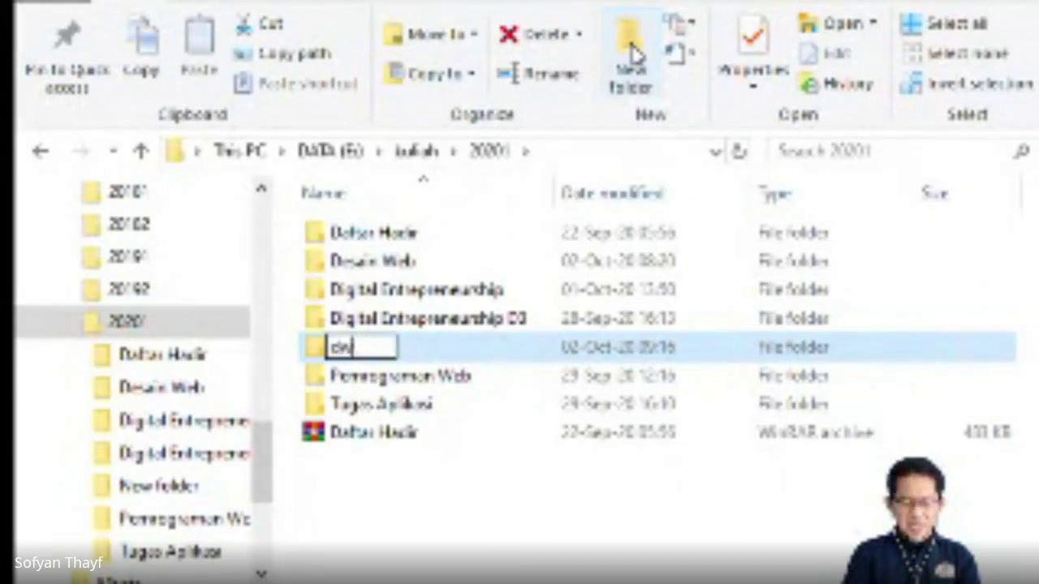
pyautogui.write('eb')
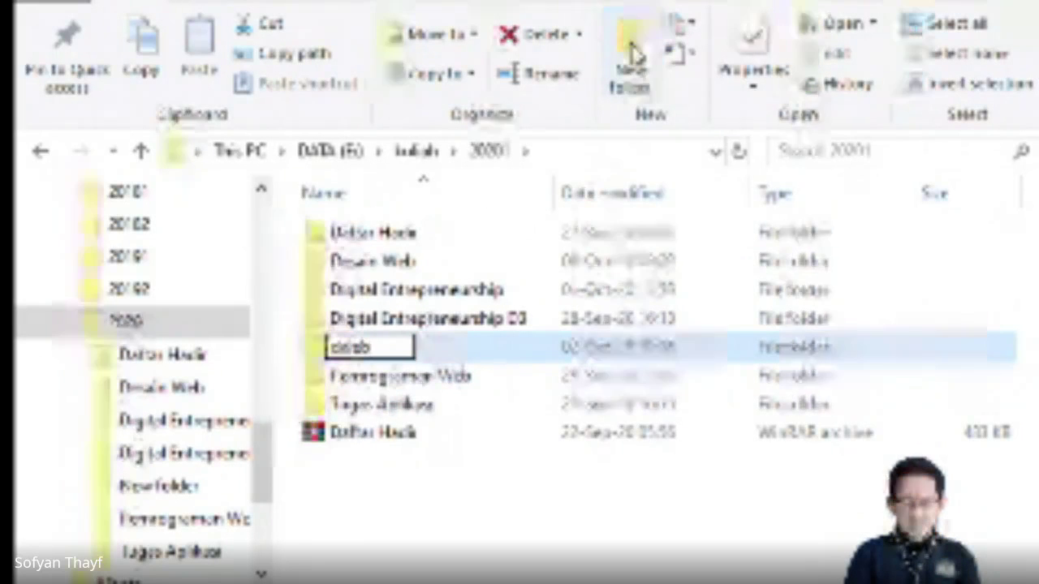
# Name the new folder in 20201 WebDev.
pyautogui.press('BackSpace')
pyautogui.press('BackSpace')
pyautogui.press('BackSpace')
pyautogui.press('BackSpace')
pyautogui.write('WebPer')
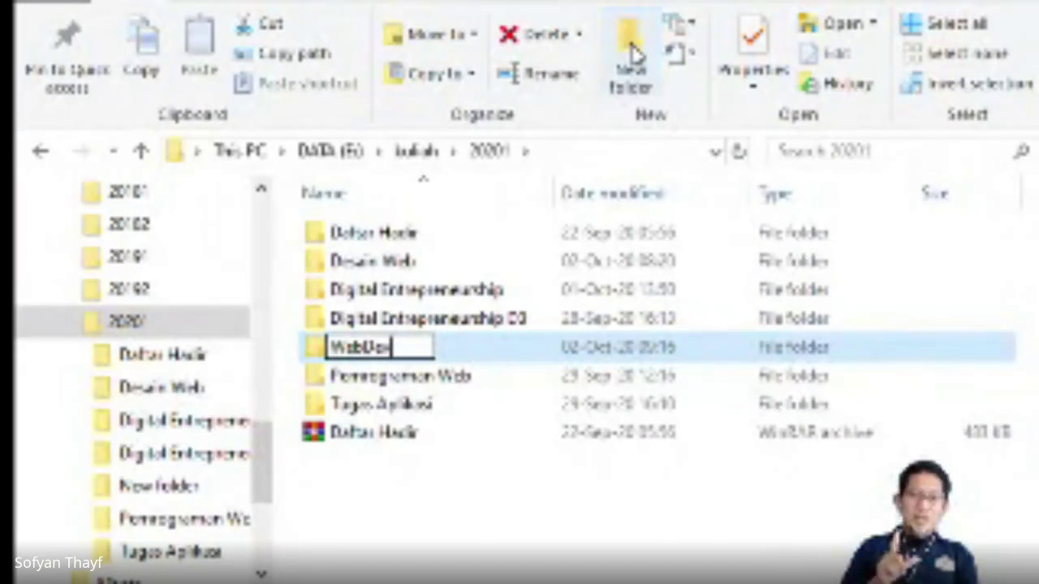
pyautogui.press('Return')
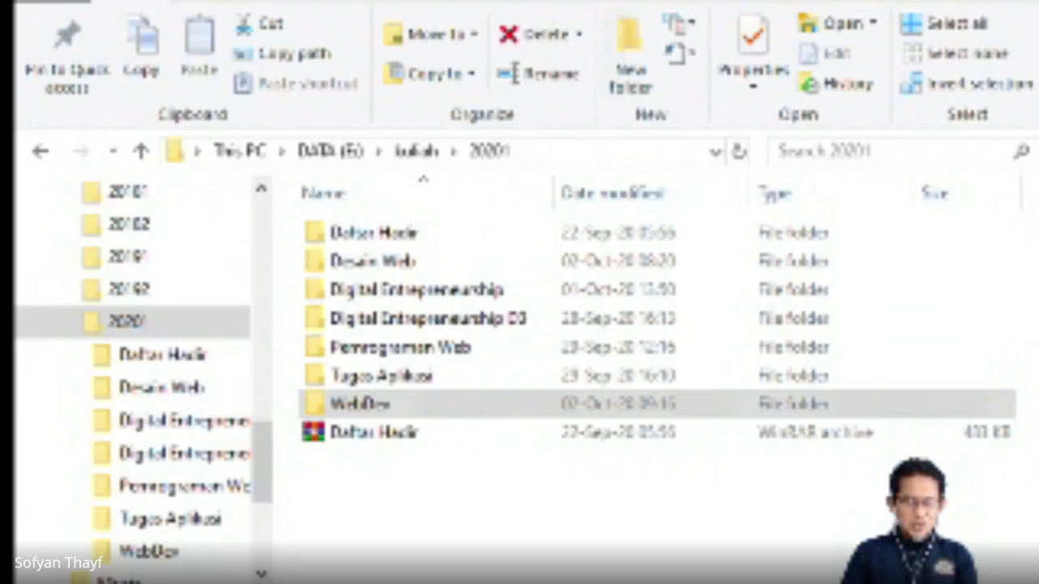
# Open the WebDev folder and create a subfolder named dweb201 in it.
pyautogui.click(362, 405)
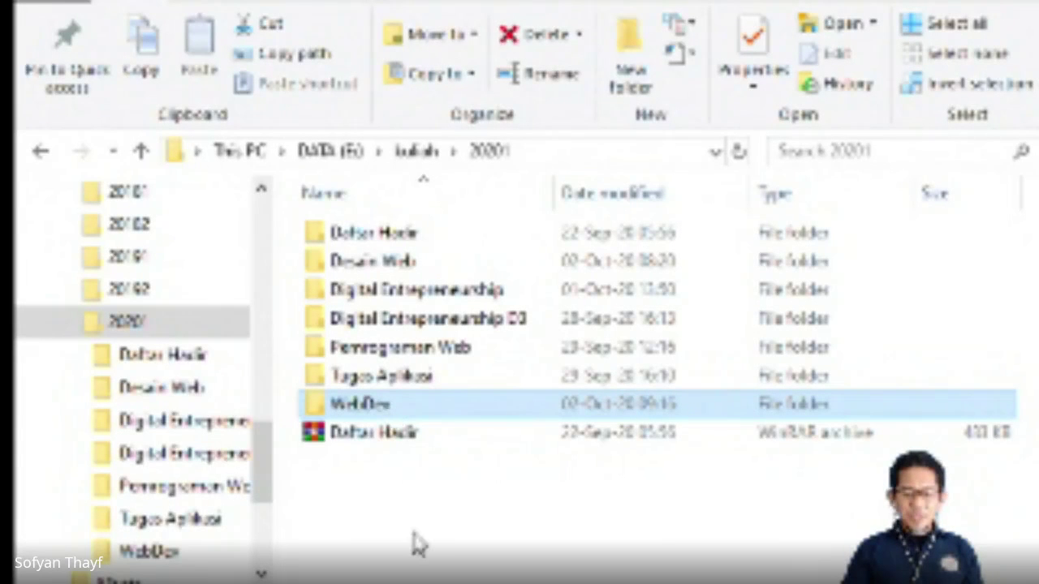
pyautogui.doubleClick(372, 409)
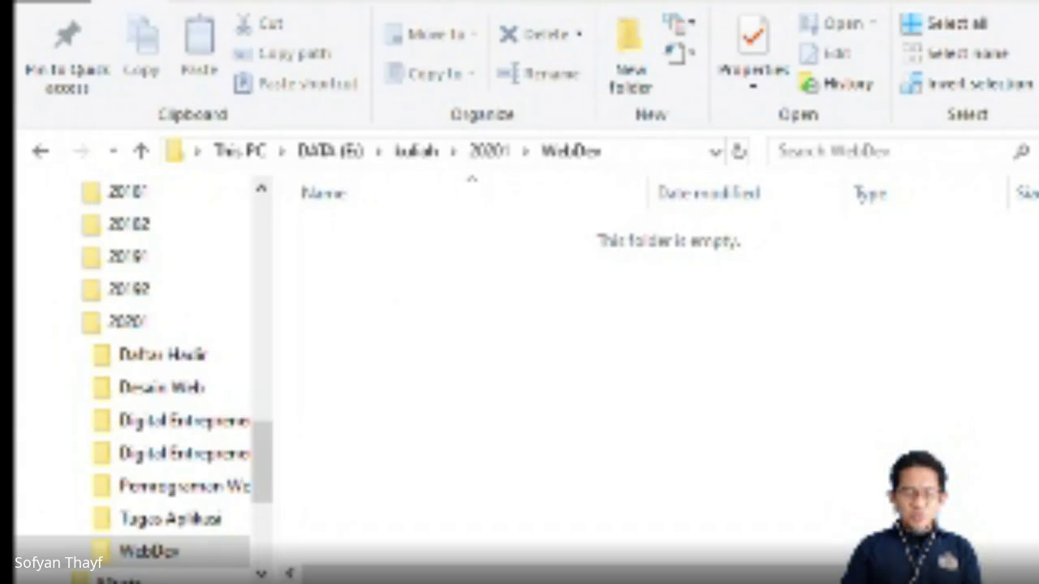
pyautogui.click(630, 39)
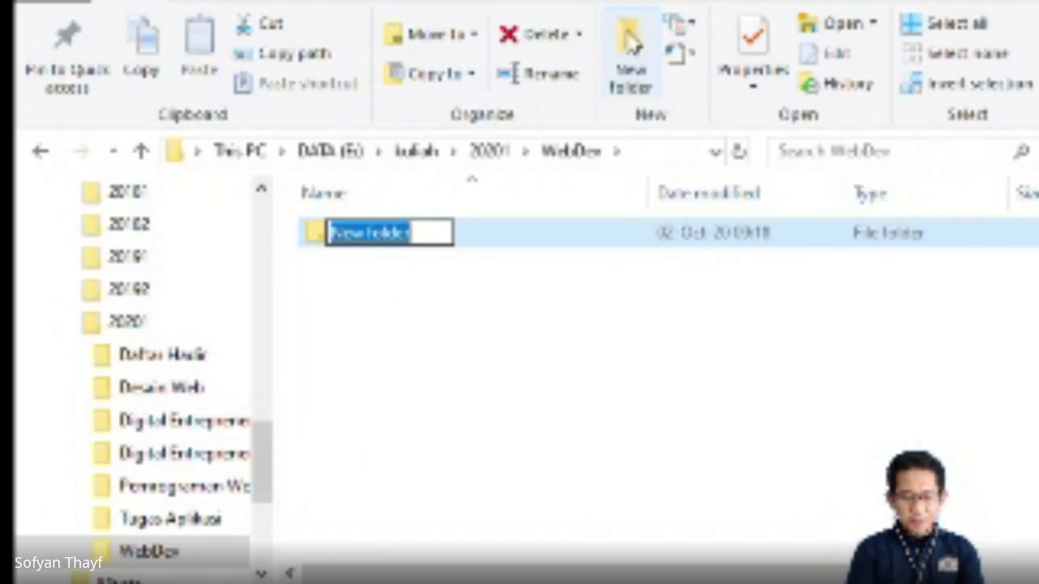
pyautogui.write('deweb')
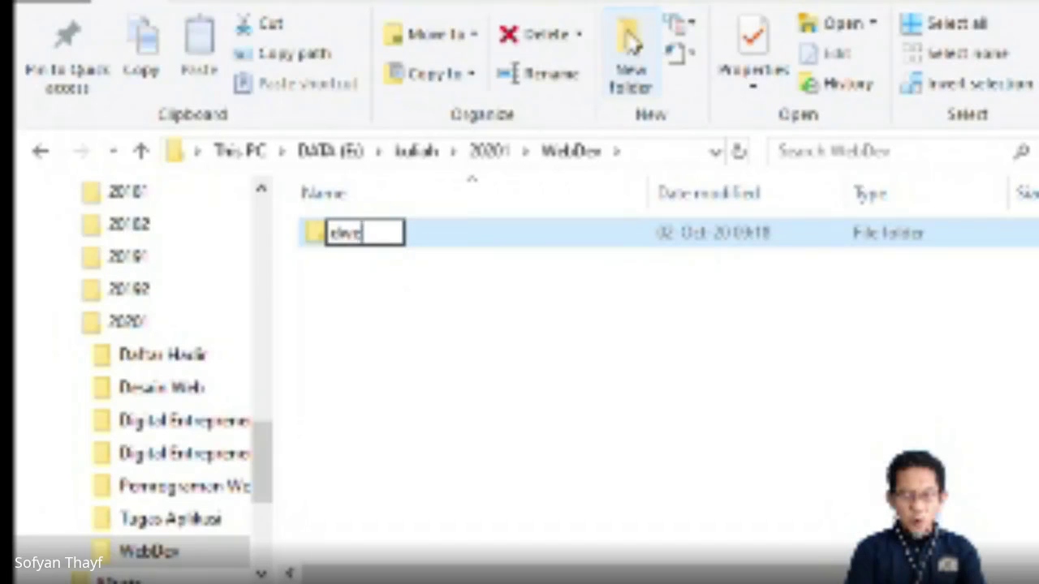
pyautogui.write('201')
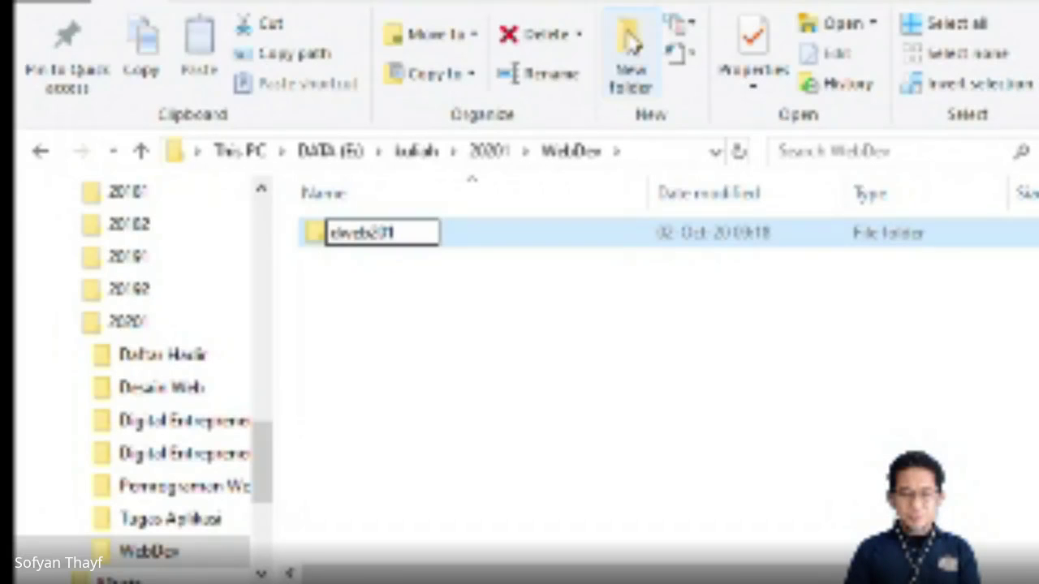
pyautogui.press('Return')
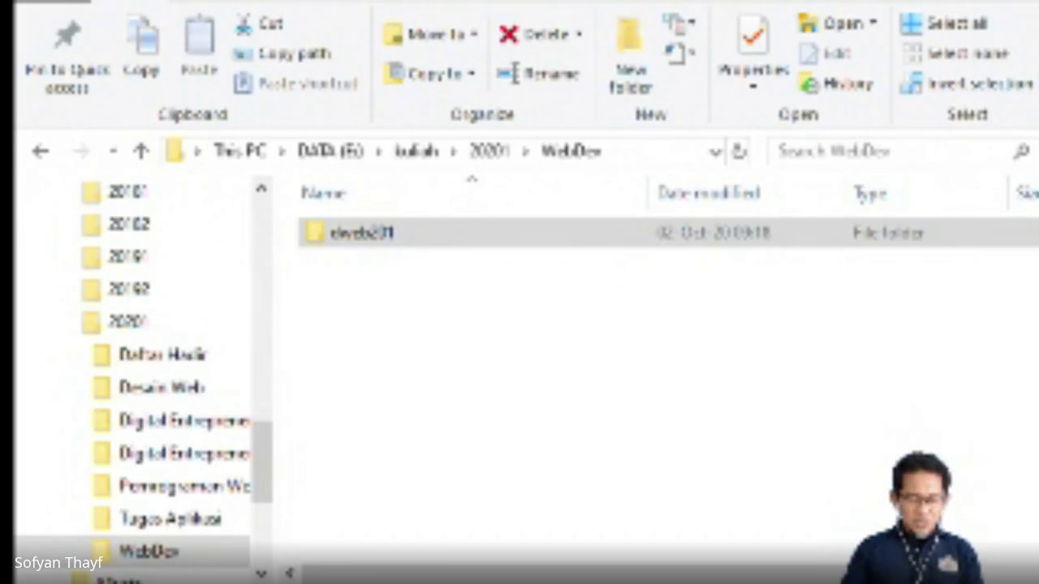
# Open the personal GDrive folder just above Kreatif on DATA (E:) and look through its subfolders.
pyautogui.hotkey('alt', 'Tab')
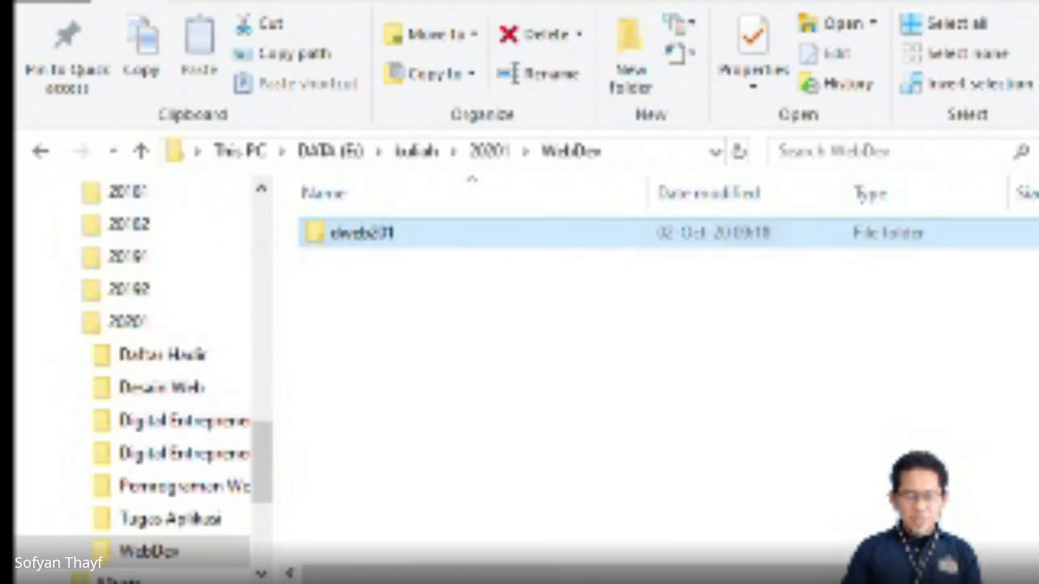
pyautogui.scroll(2, 202, 390)
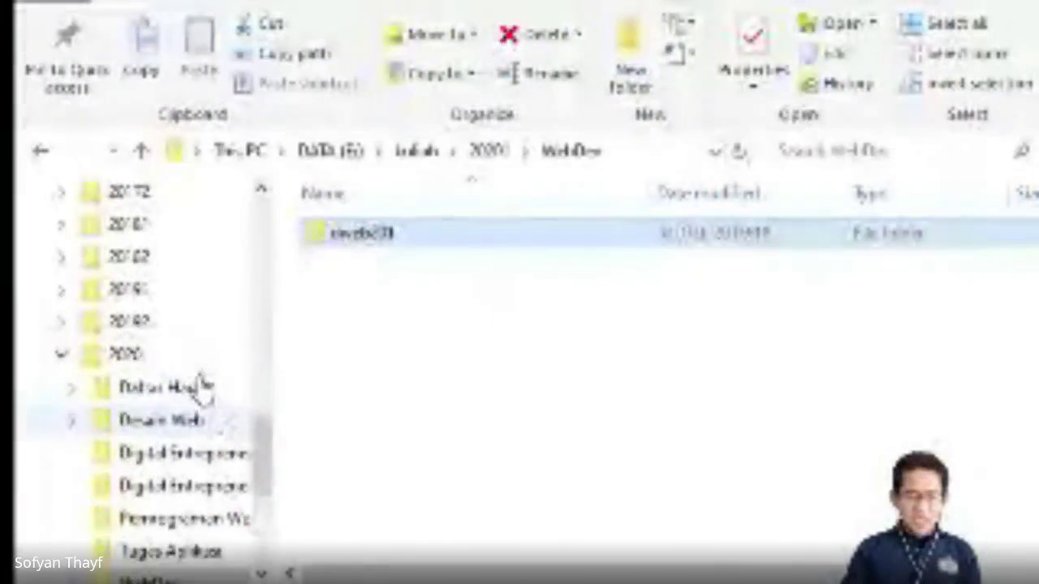
pyautogui.scroll(2, 201, 389)
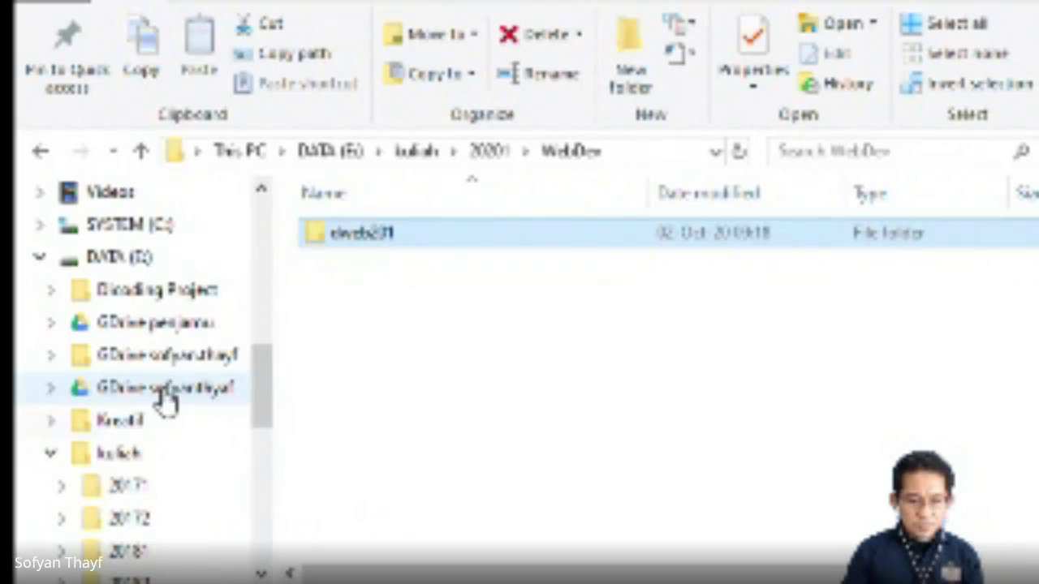
pyautogui.click(163, 393)
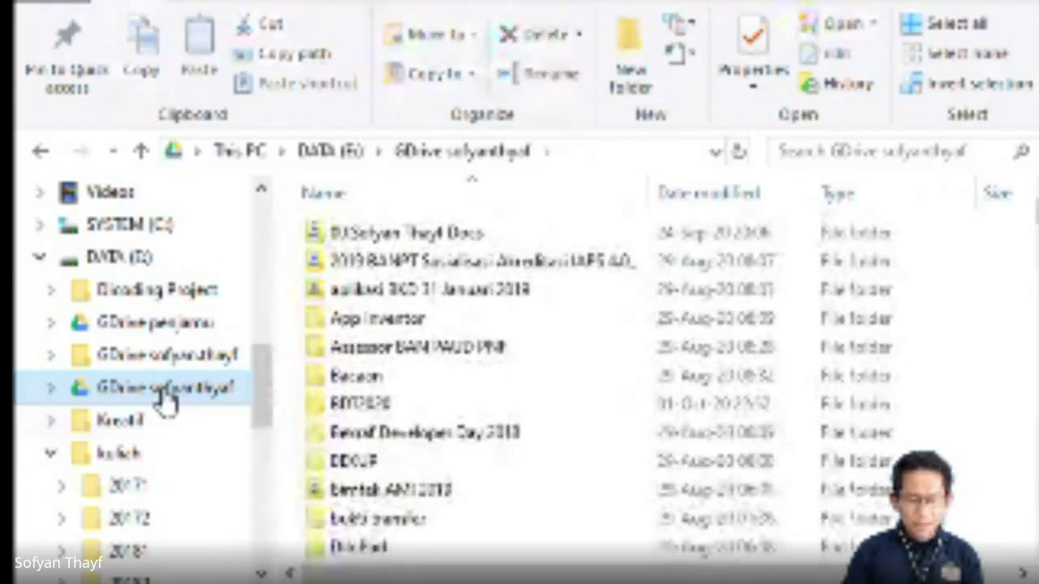
pyautogui.scroll(-10, 686, 317)
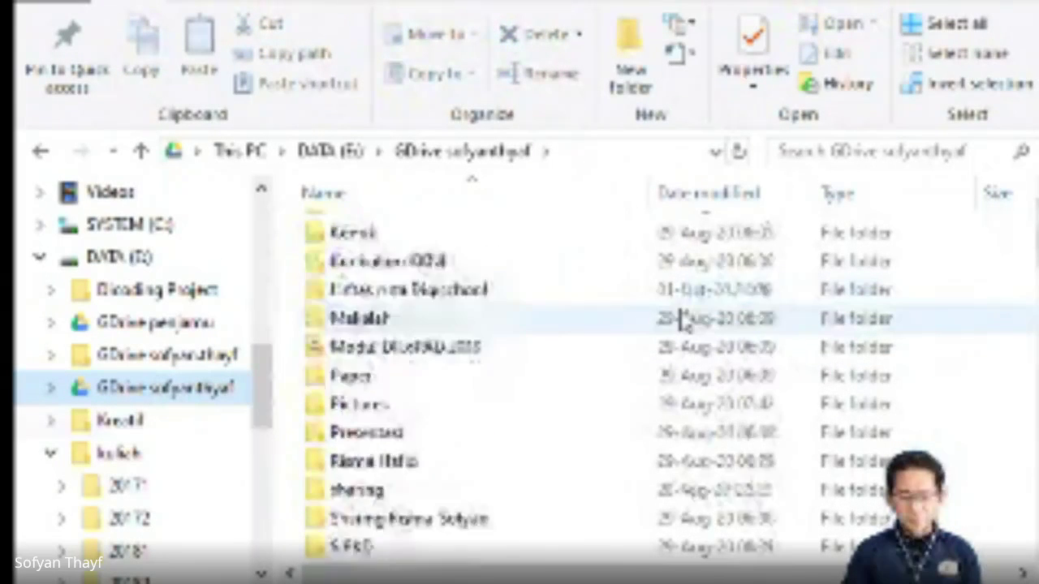
pyautogui.scroll(-3, 685, 317)
pyautogui.scroll(6, 685, 318)
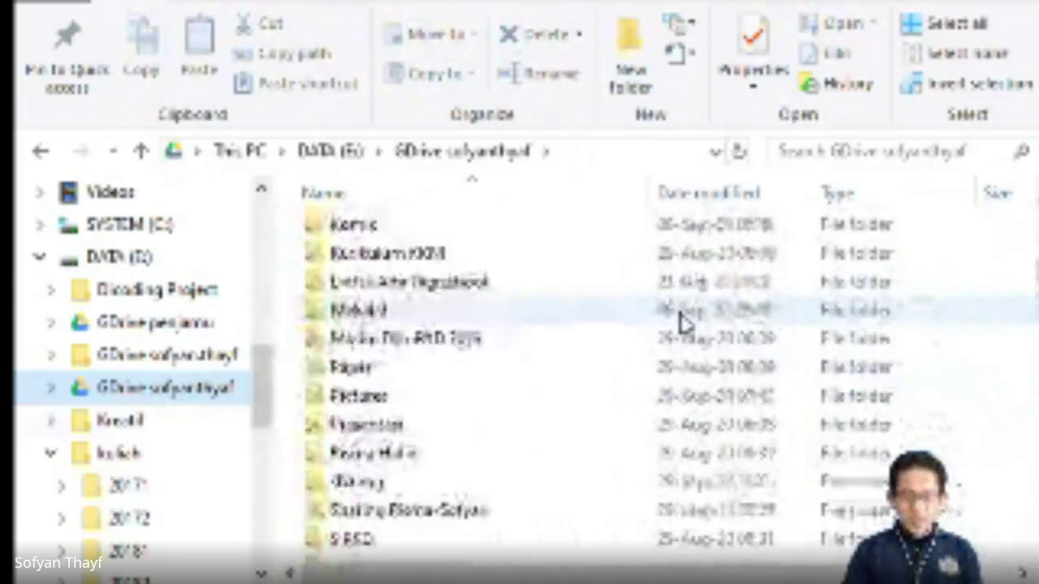
pyautogui.scroll(1, 430, 312)
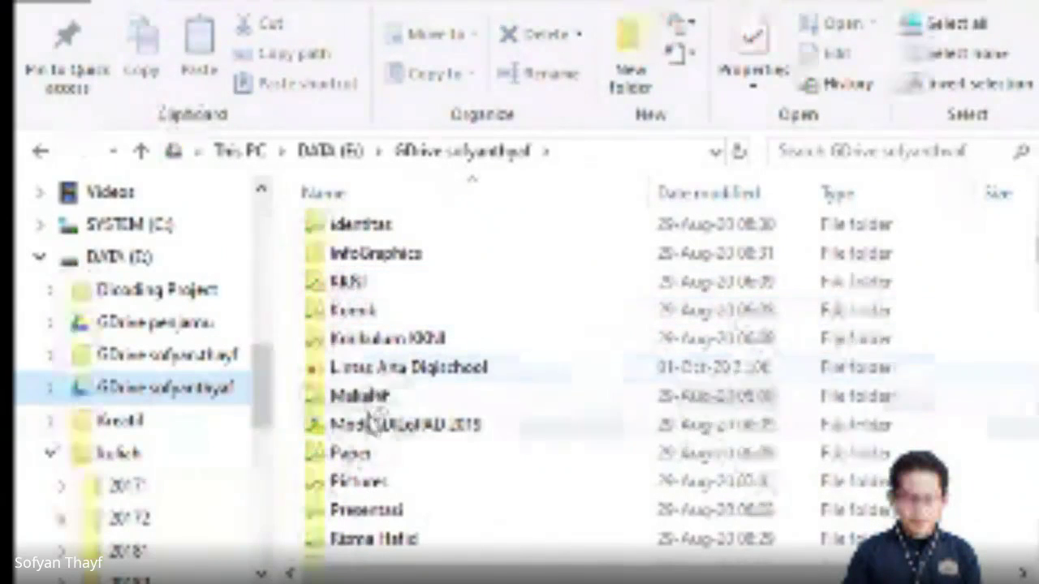
pyautogui.scroll(2, 424, 324)
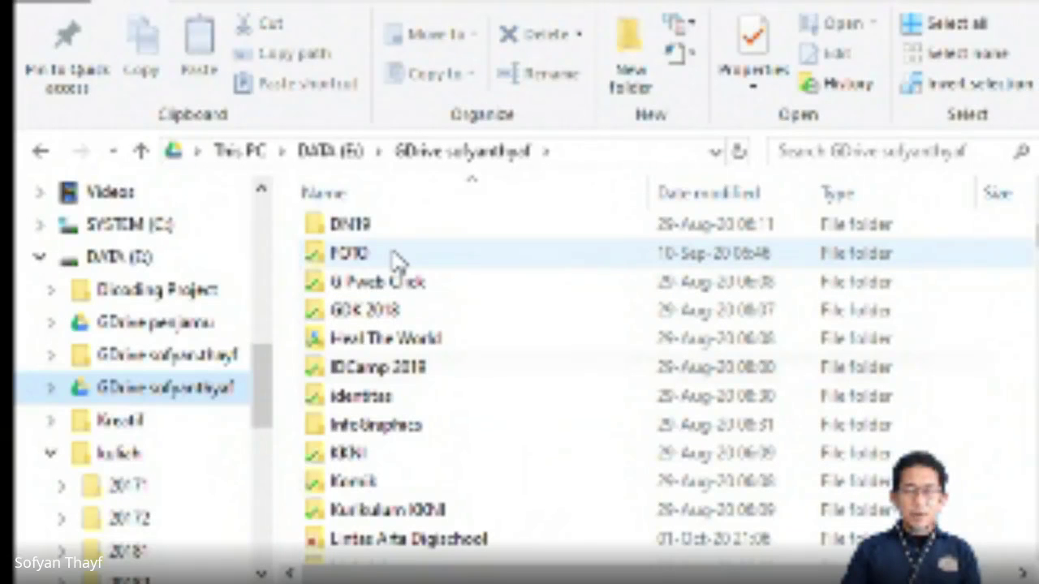
pyautogui.scroll(-3, 398, 312)
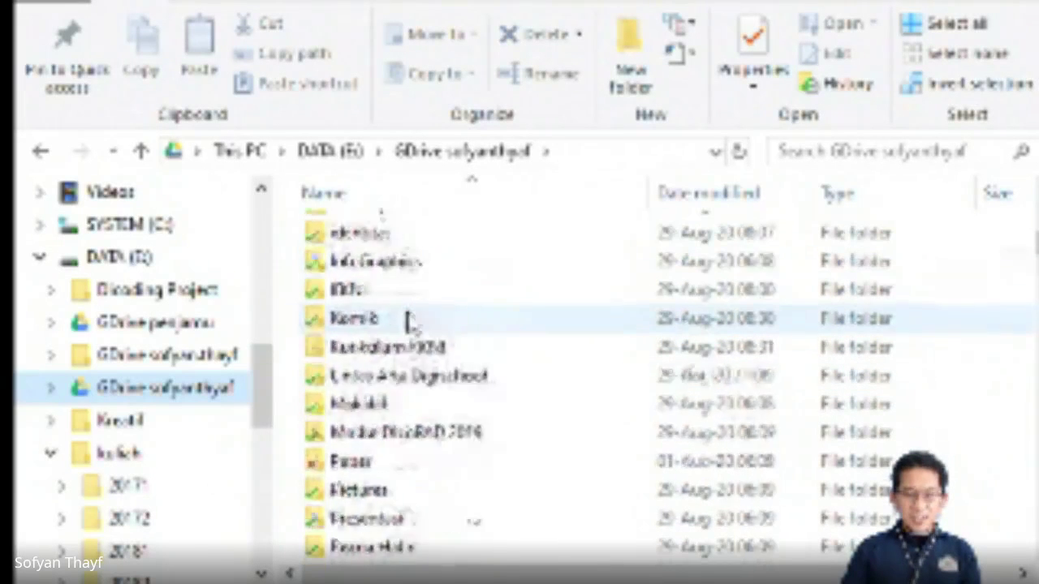
pyautogui.scroll(-1, 412, 321)
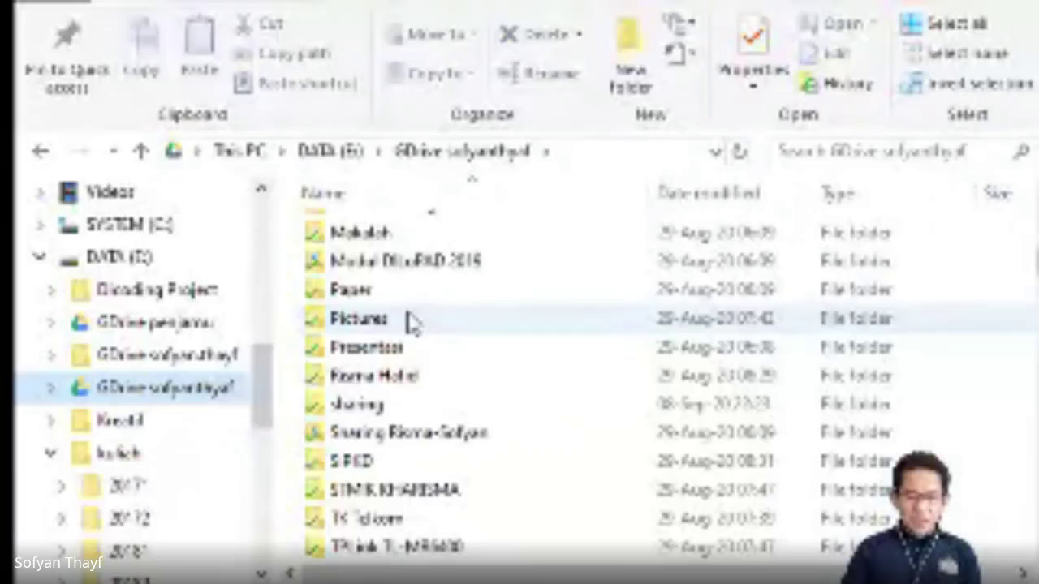
pyautogui.scroll(-1, 411, 321)
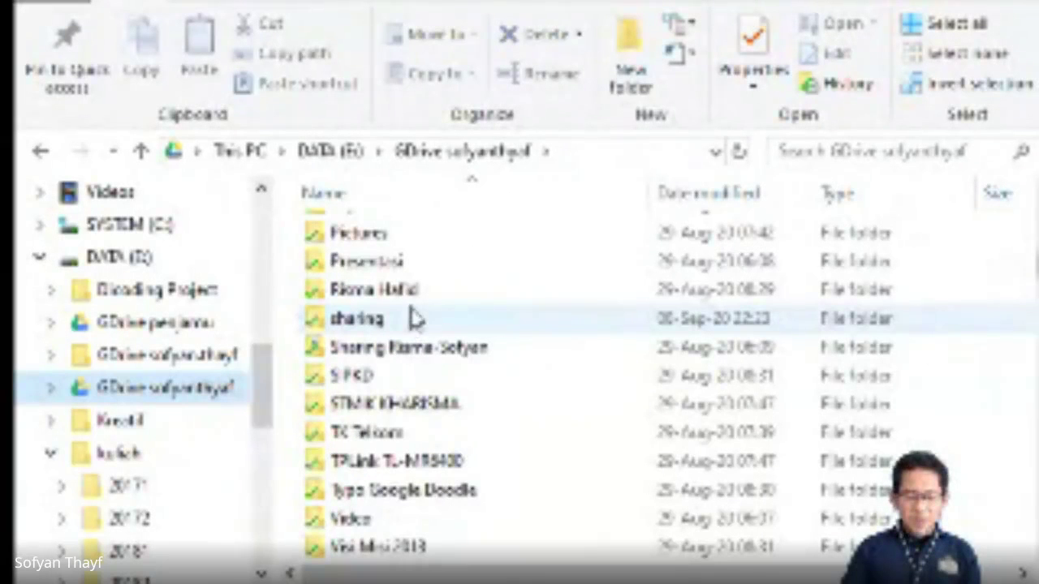
# Open My Drive on the Google Drive File Stream (G:) drive.
pyautogui.scroll(-2, 411, 321)
pyautogui.scroll(5, 412, 319)
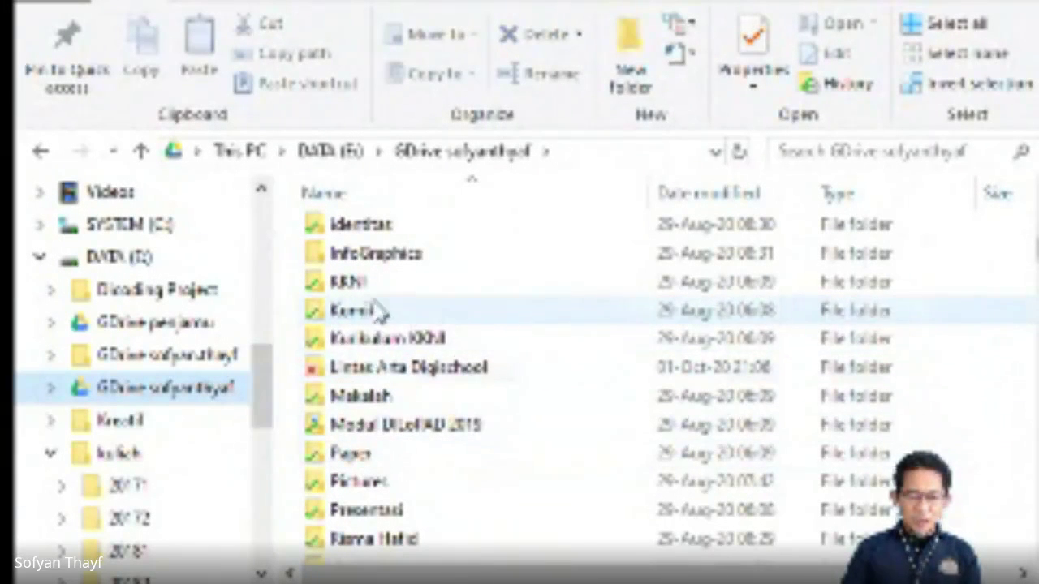
pyautogui.scroll(2, 403, 318)
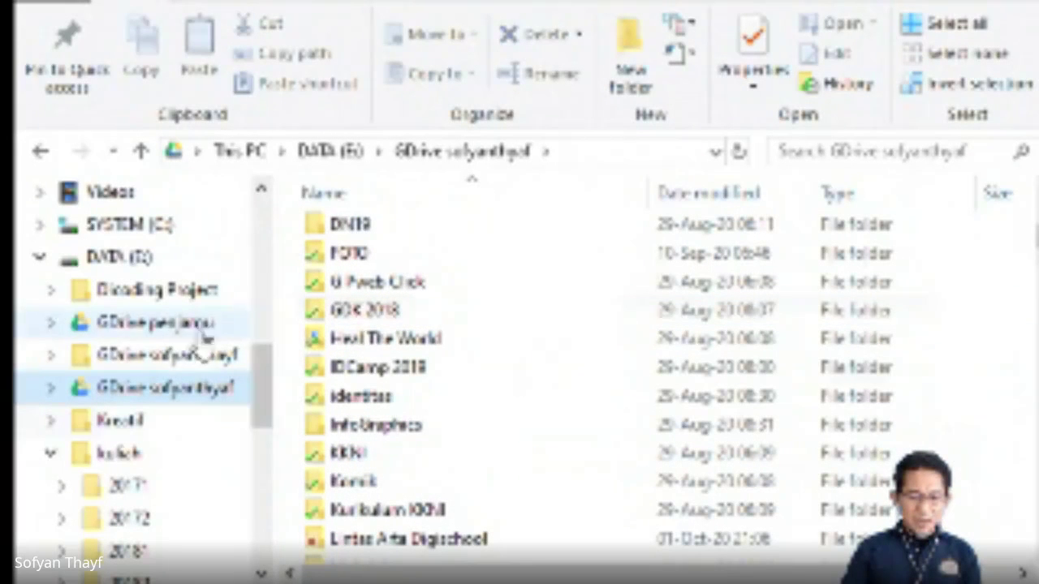
pyautogui.scroll(4, 210, 362)
pyautogui.scroll(4, 209, 331)
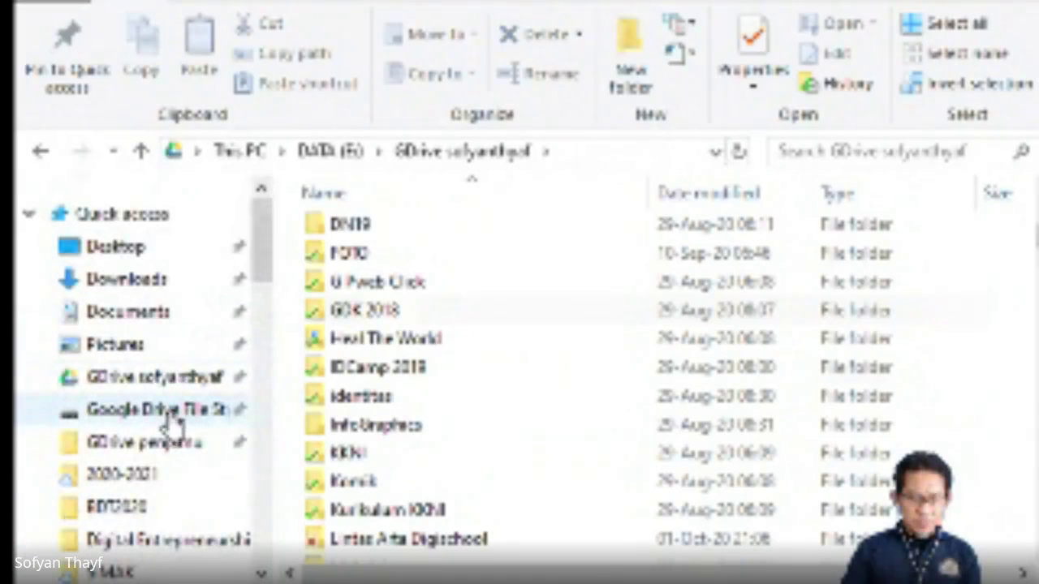
pyautogui.click(171, 418)
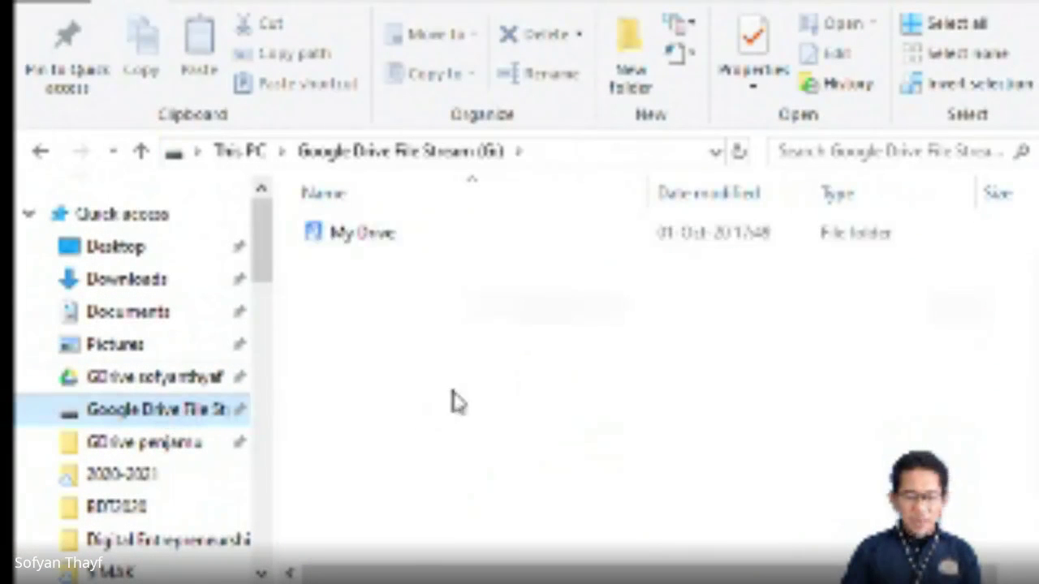
pyautogui.click(354, 247)
pyautogui.doubleClick(354, 248)
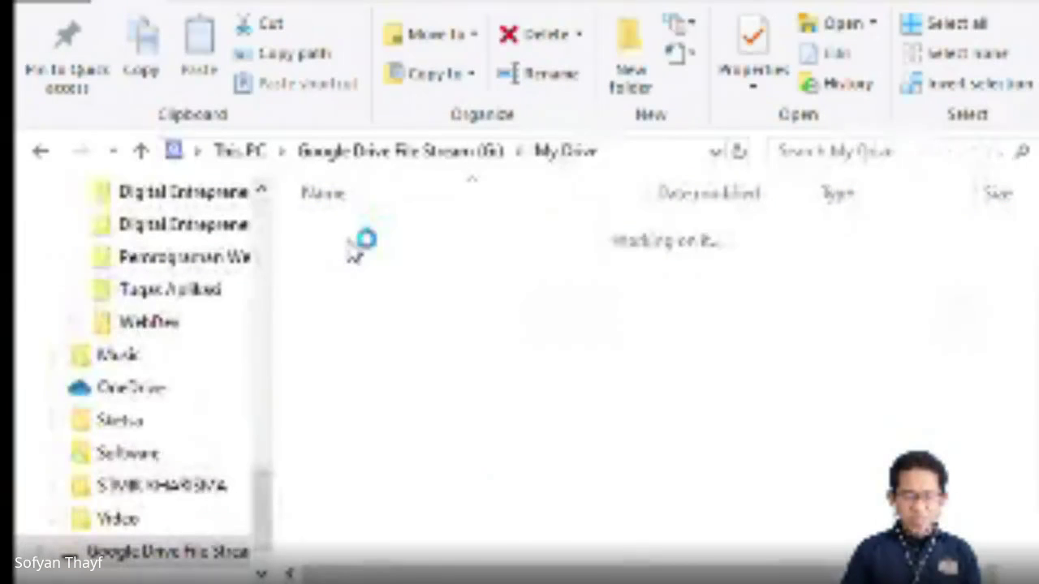
# Find and open the kuliah folder in My Drive.
pyautogui.scroll(-2, 422, 336)
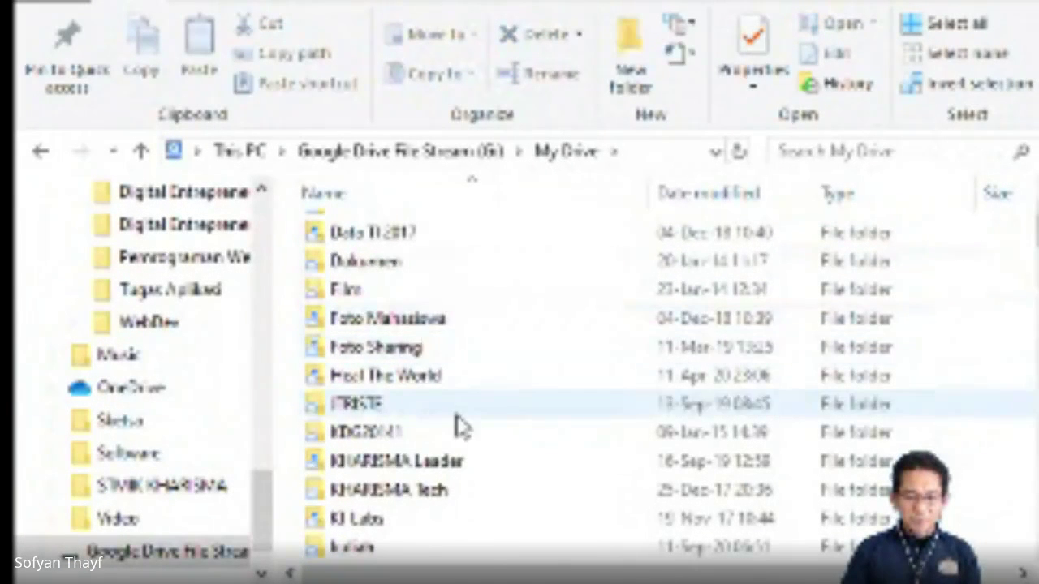
pyautogui.scroll(-2, 457, 422)
pyautogui.click(354, 380)
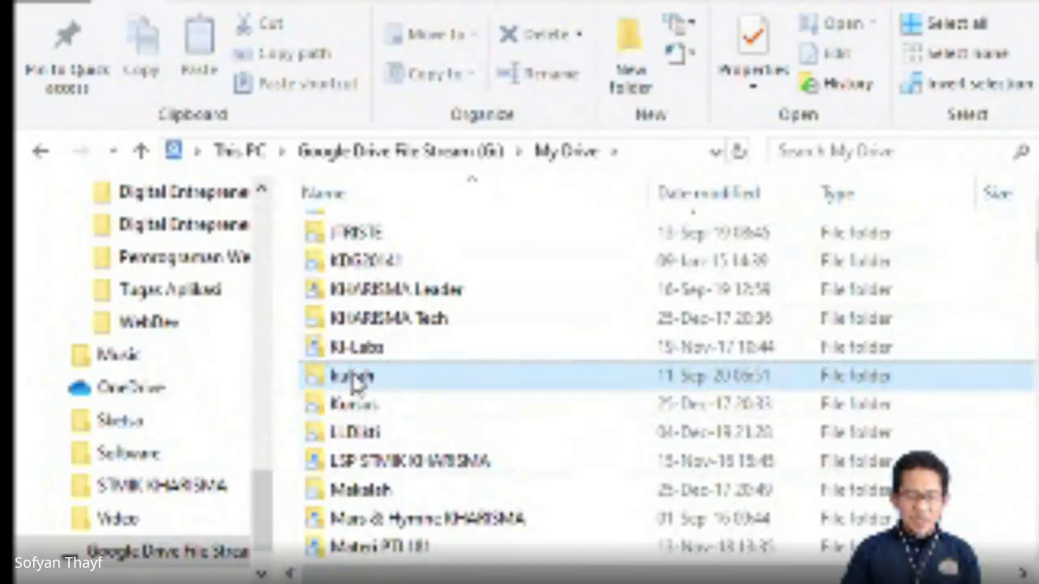
pyautogui.doubleClick(355, 378)
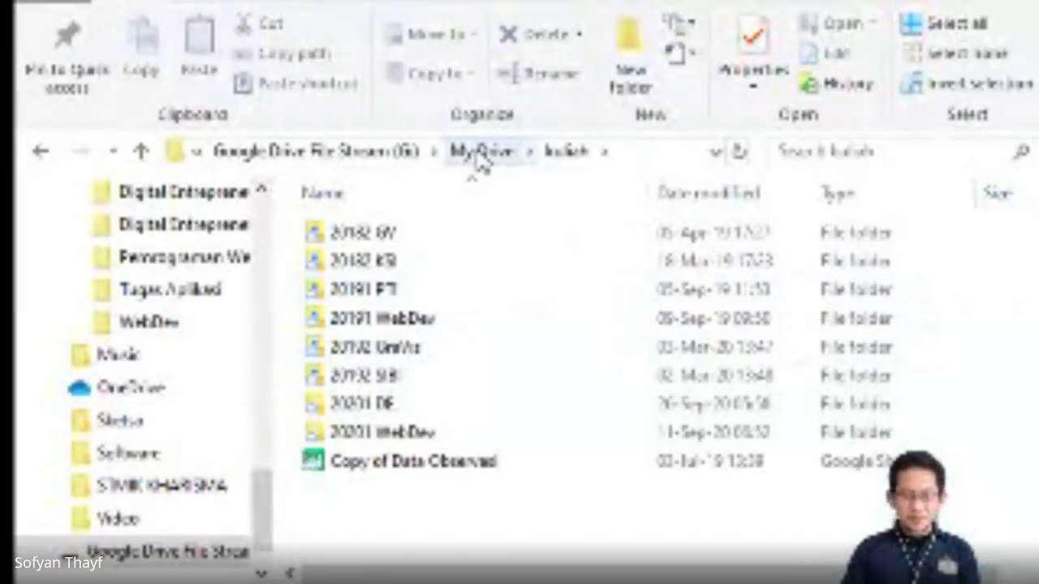
# Create a folder named WebDev inside the kuliah folder on My Drive.
pyautogui.scroll(-1, 203, 438)
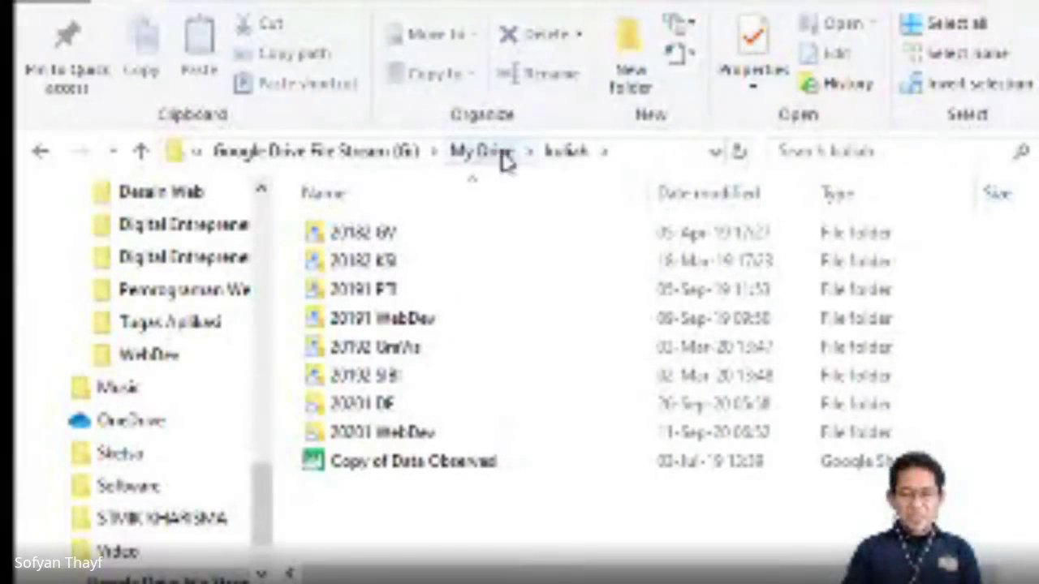
pyautogui.click(632, 59)
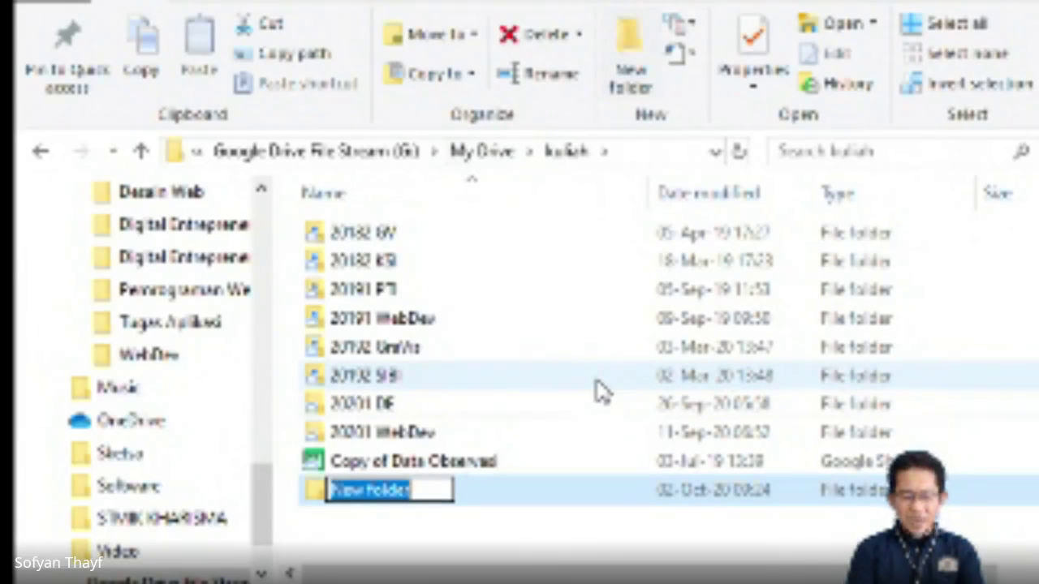
pyautogui.write('WebDev')
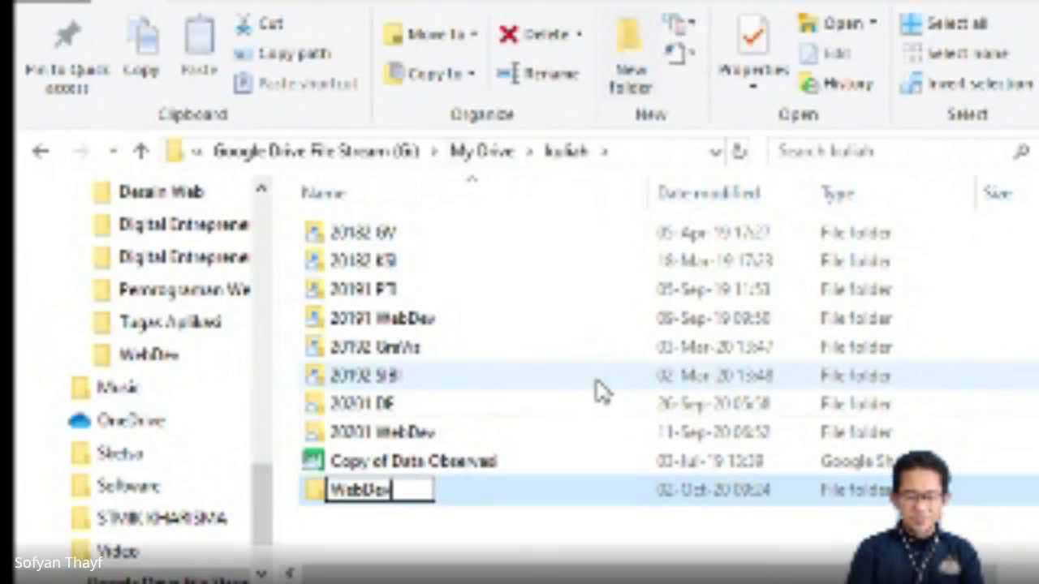
pyautogui.press('Return')
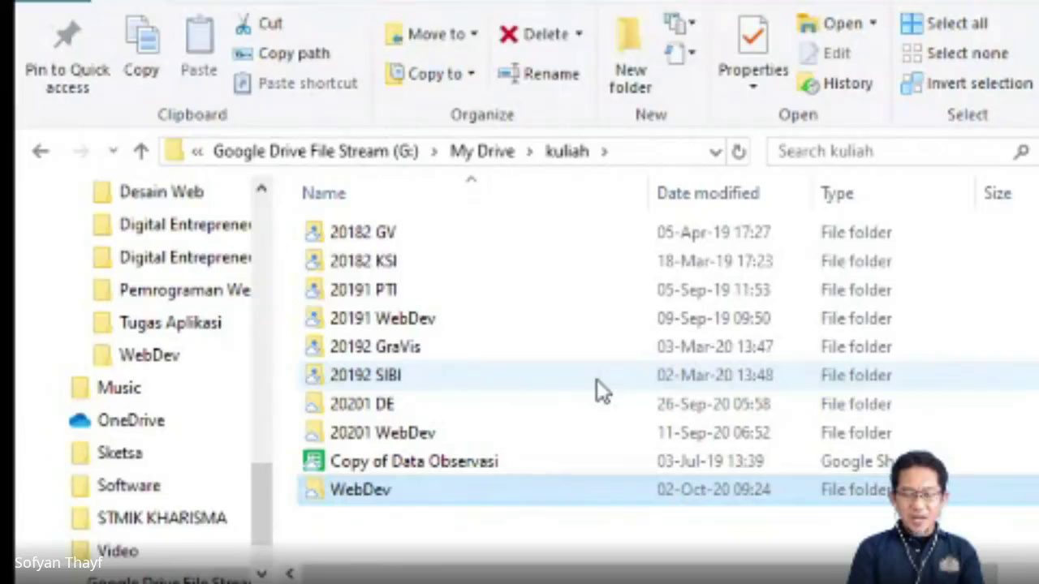
# Open the WebDev folder on My Drive and create a subfolder named dweb201 in it.
pyautogui.press('Return')
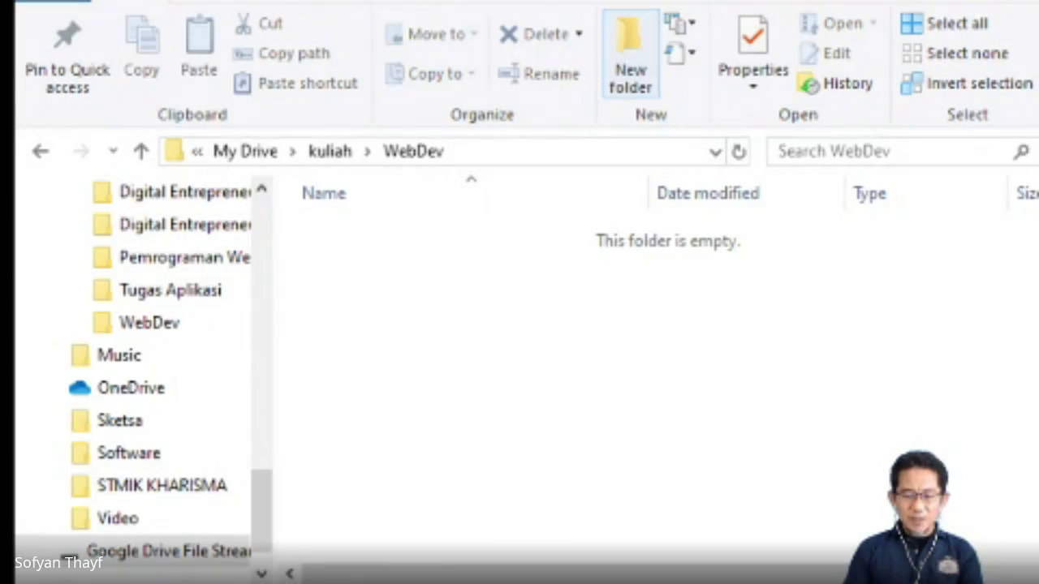
pyautogui.click(630, 57)
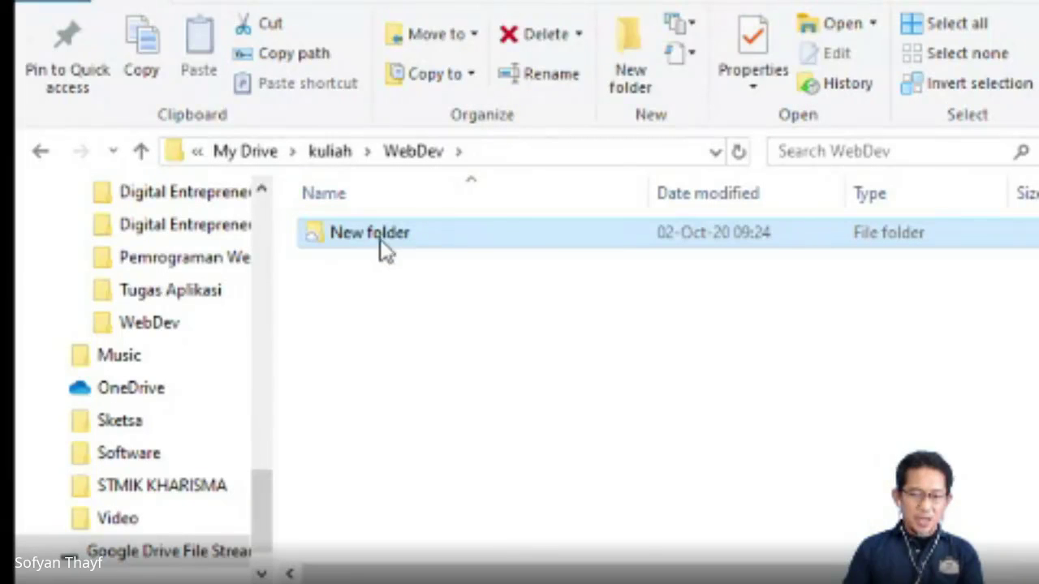
pyautogui.press('F2')
pyautogui.write('dwe')
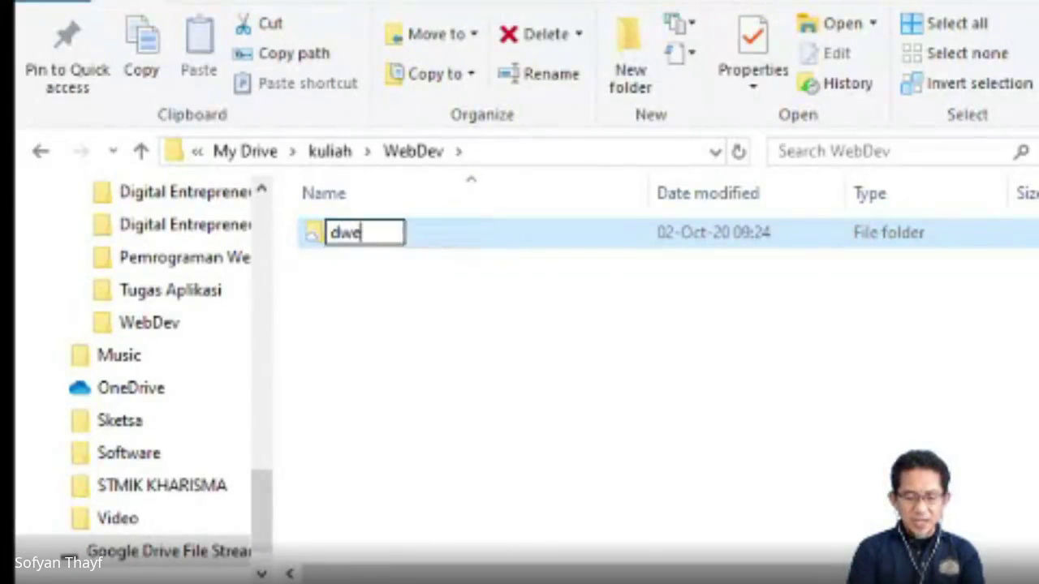
pyautogui.write('b201')
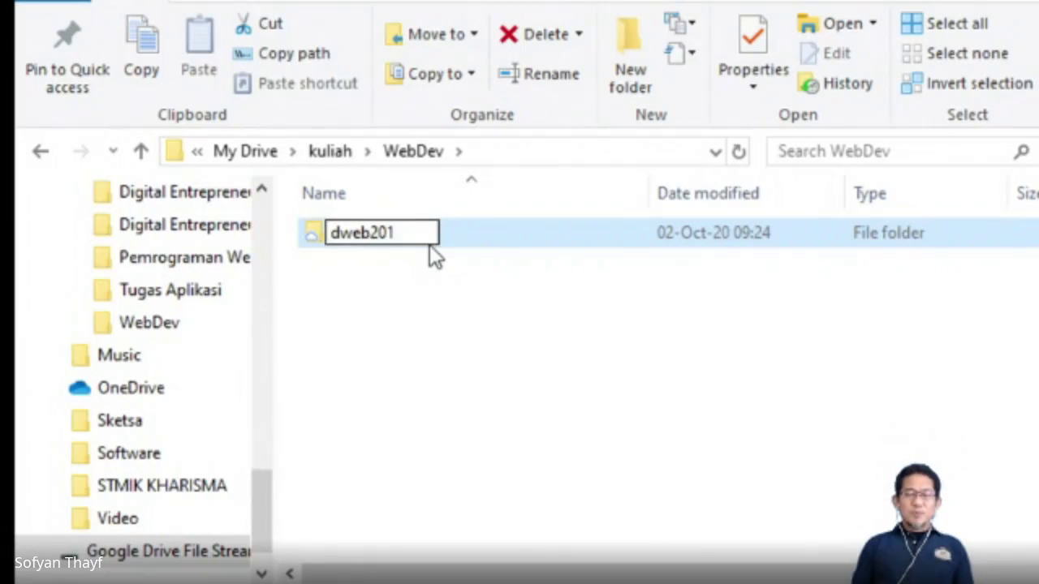
pyautogui.press('Return')
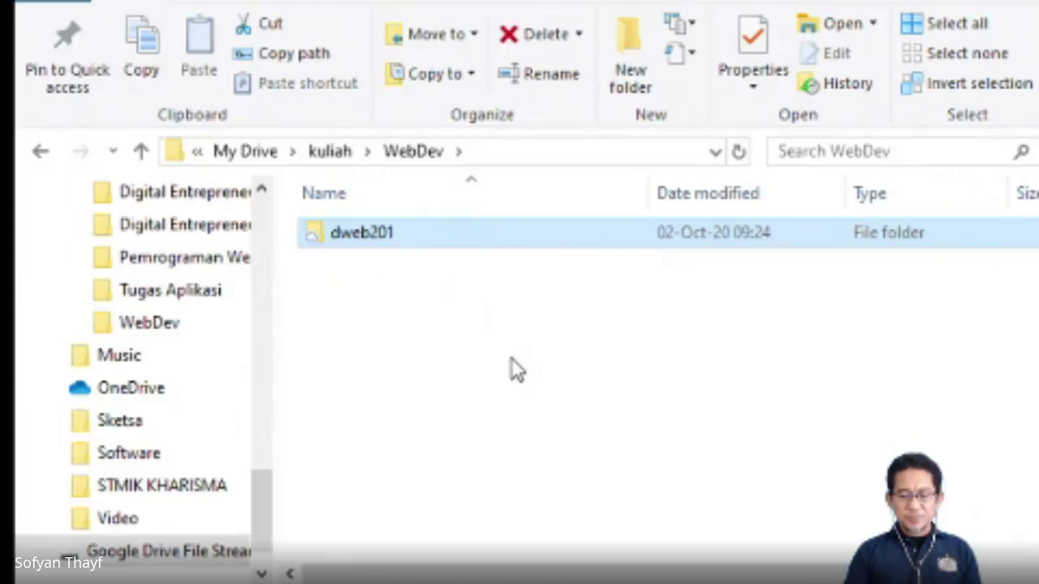
# Open the dweb201 folder and create a subfolder named latihan in it.
pyautogui.click(511, 358)
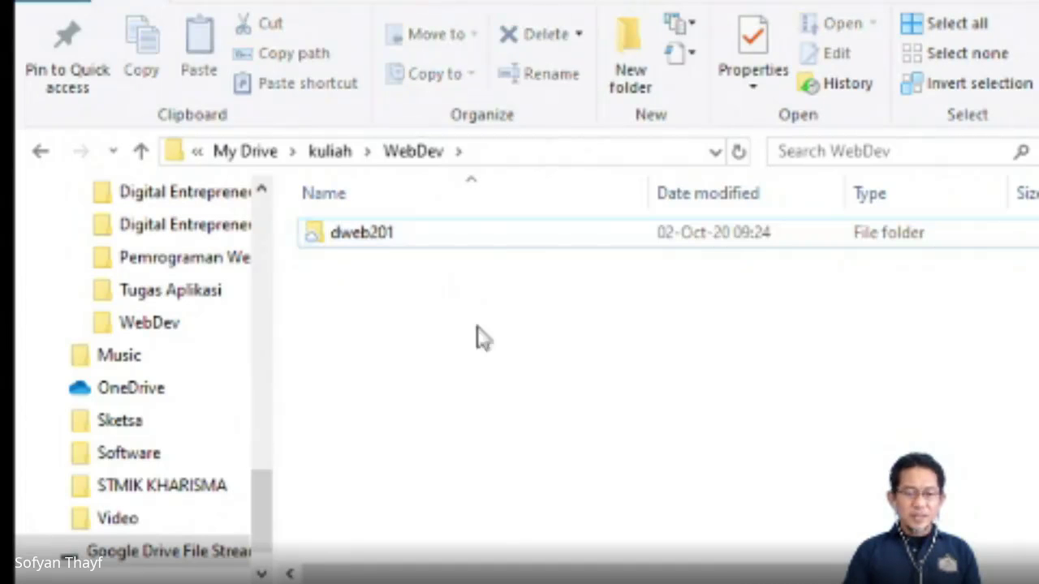
pyautogui.click(374, 232)
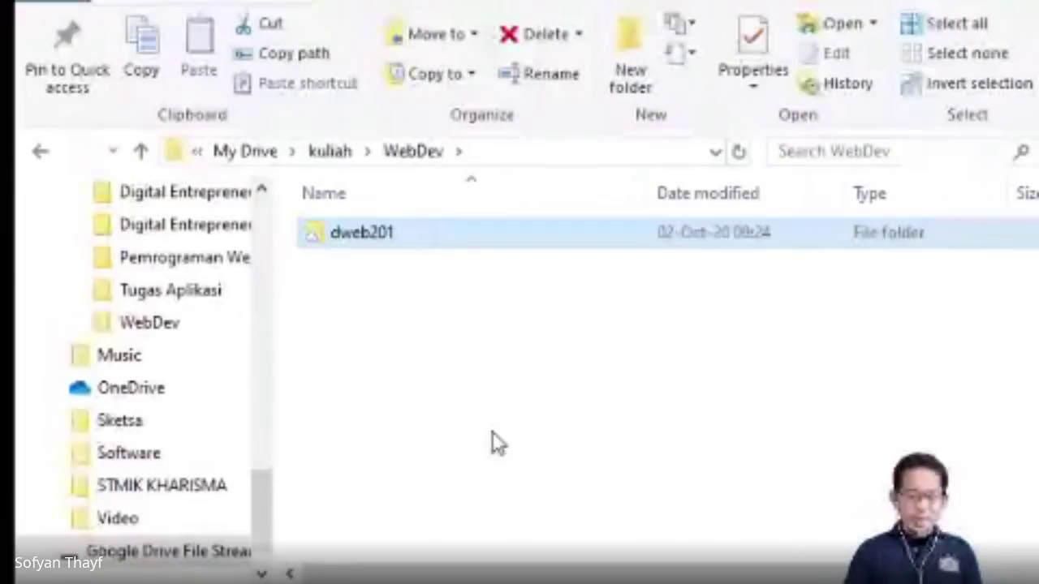
pyautogui.doubleClick(369, 229)
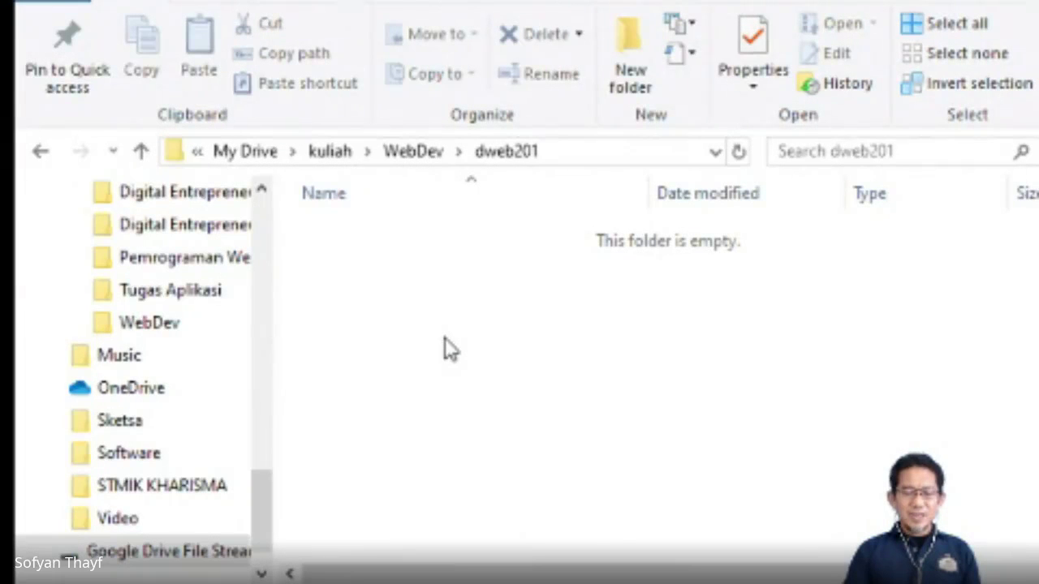
pyautogui.click(630, 61)
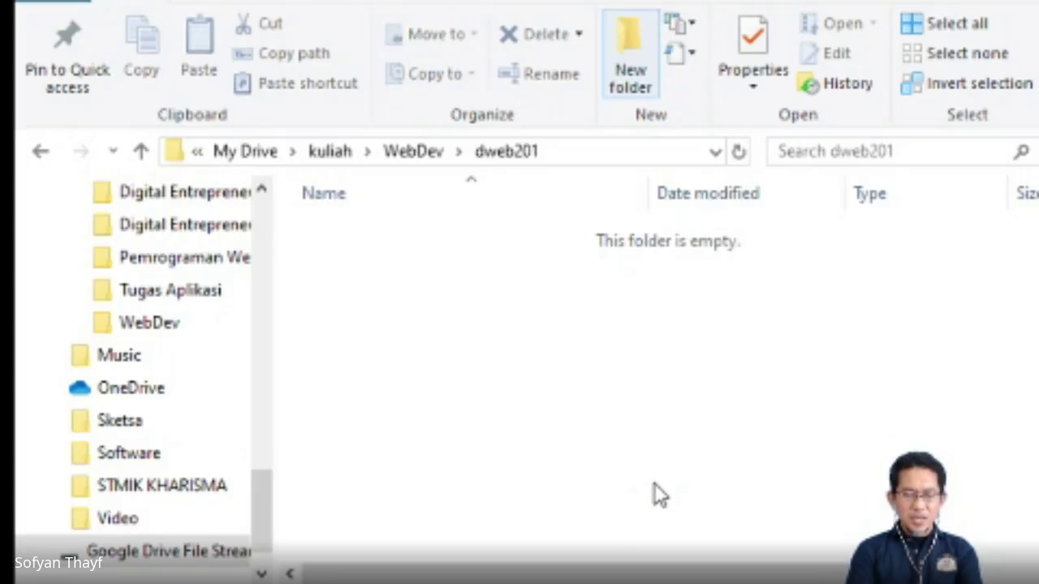
pyautogui.write('latihan')
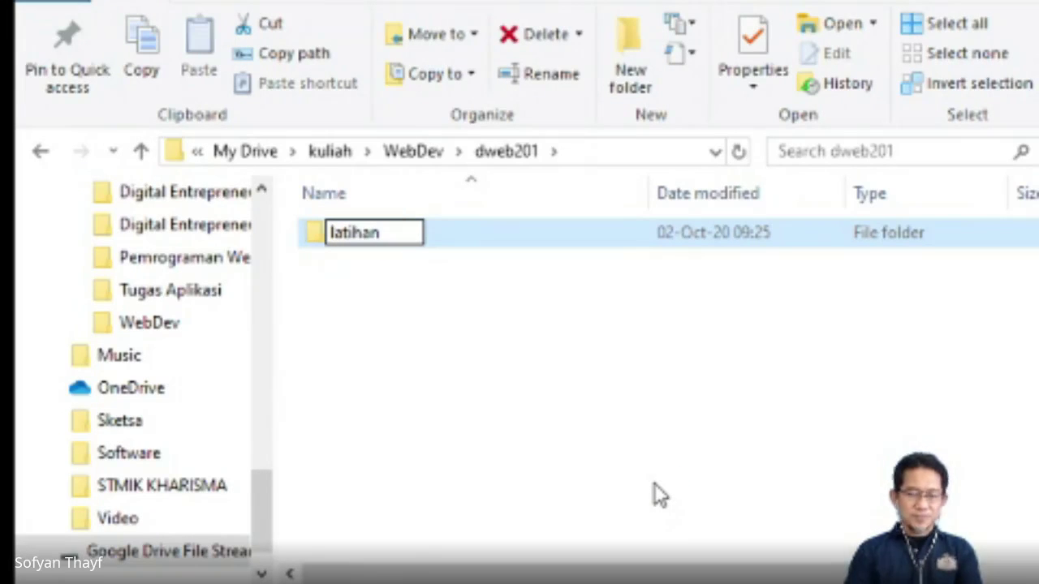
pyautogui.press('Return')
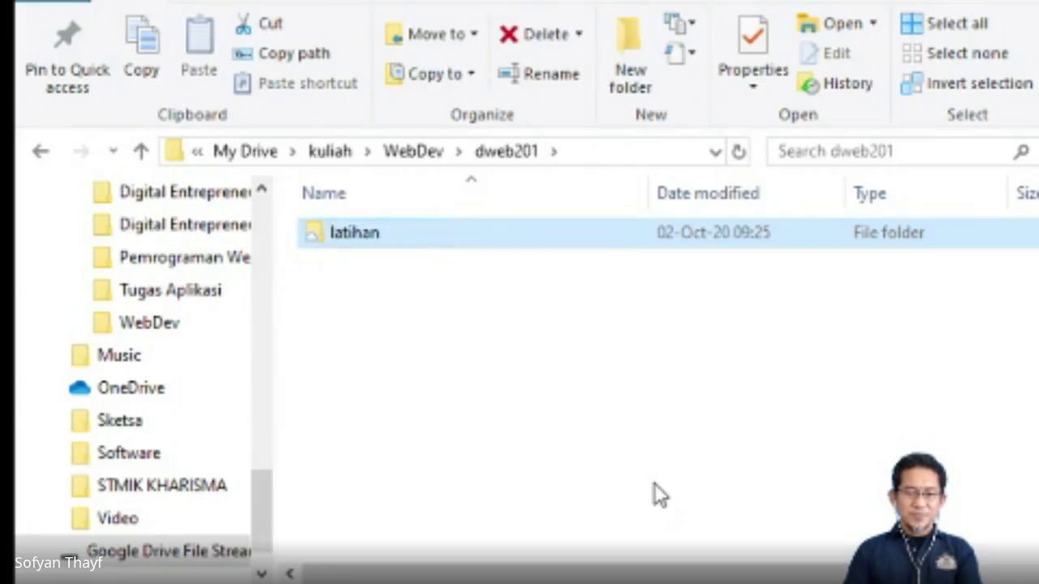
# Create a second subfolder named tugas in dweb201, alongside latihan.
pyautogui.click(626, 55)
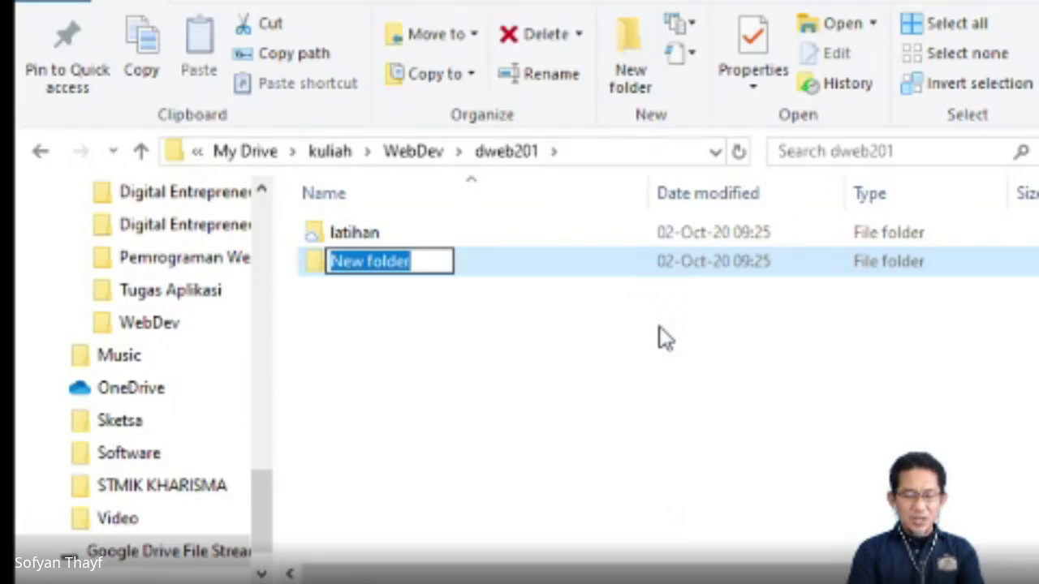
pyautogui.write('tugas')
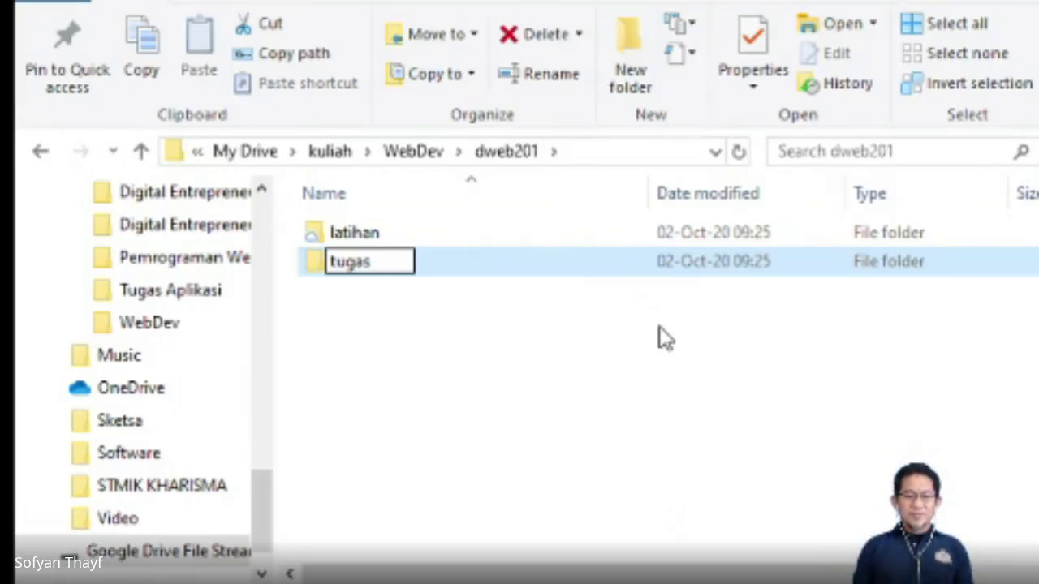
pyautogui.press('Return')
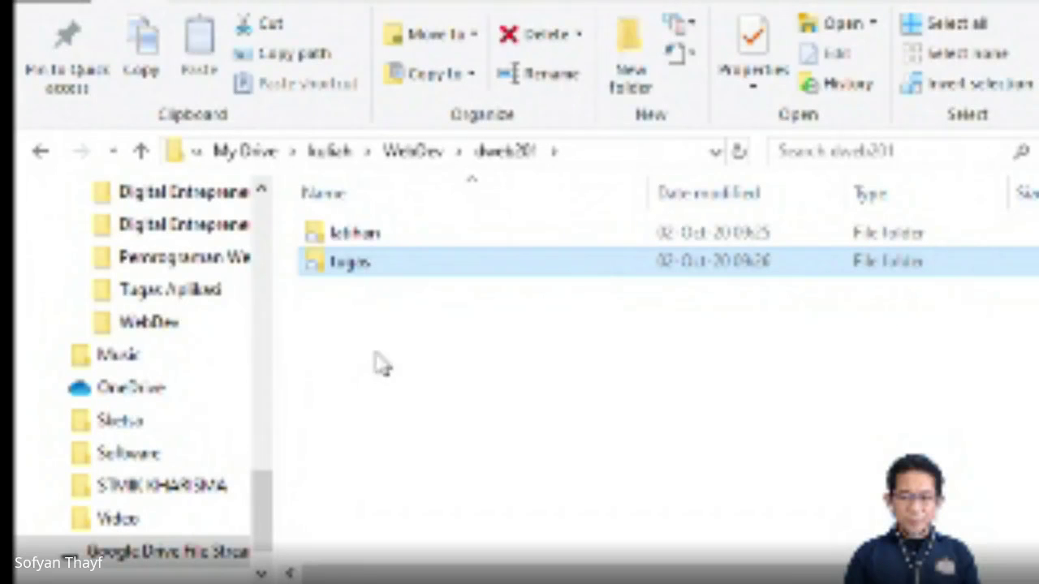
# Open the latihan folder and create a subfolder named latihan1, without a space in the name.
pyautogui.click(344, 242)
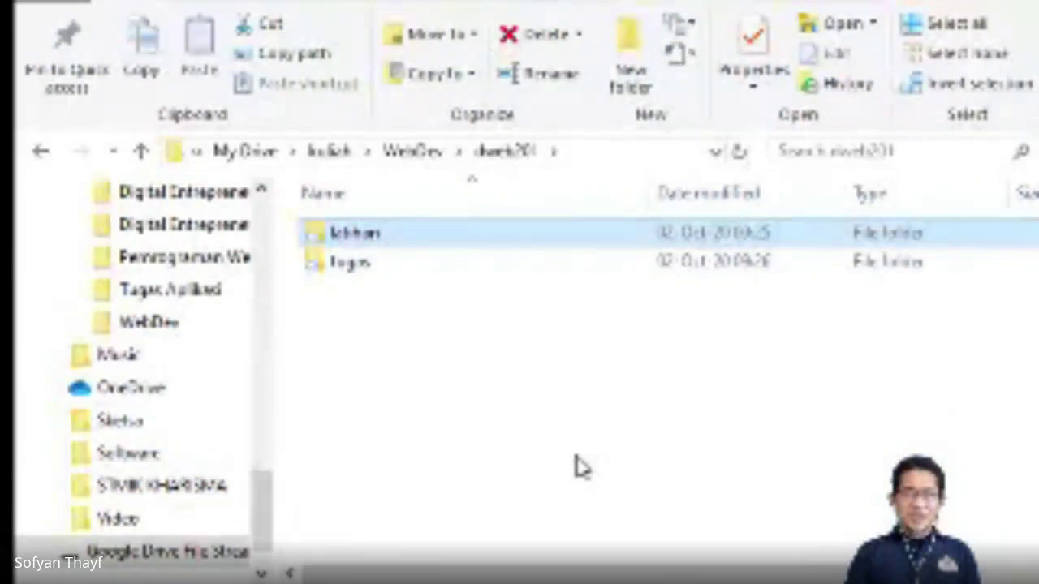
pyautogui.doubleClick(361, 237)
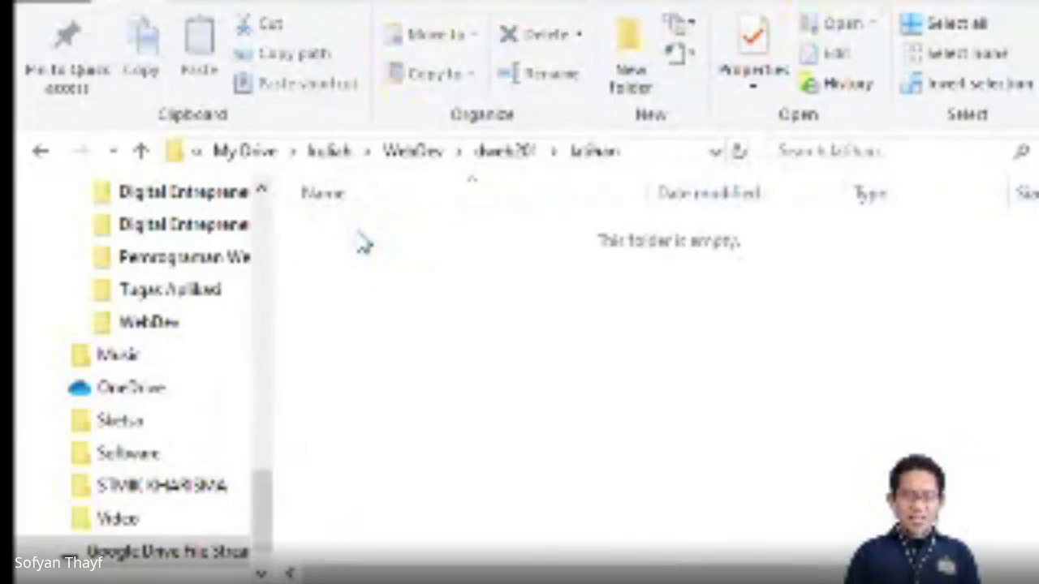
pyautogui.click(634, 68)
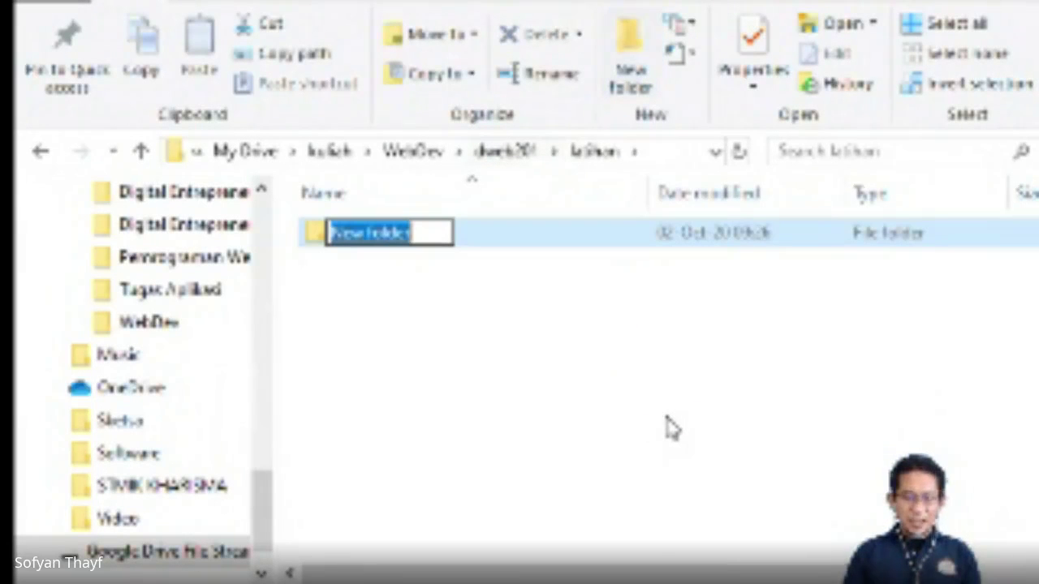
pyautogui.write('latiha')
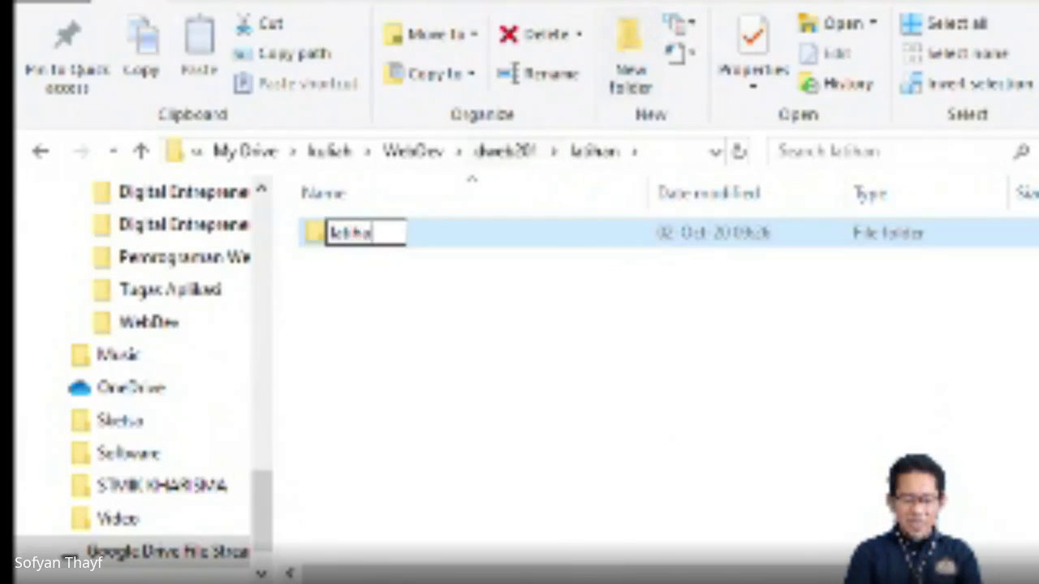
pyautogui.write('n 1')
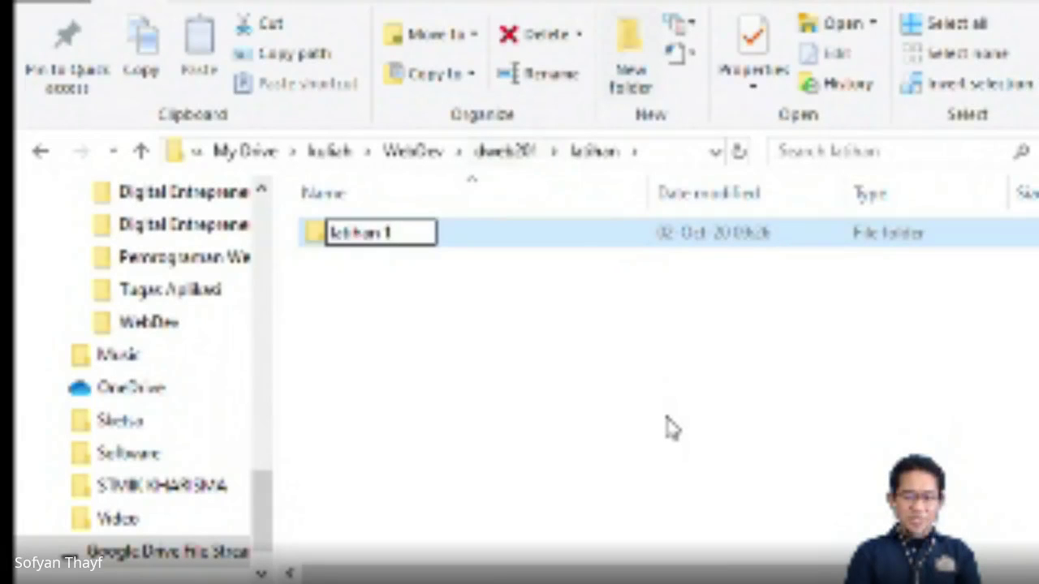
pyautogui.press('BackSpace')
pyautogui.press('BackSpace')
pyautogui.write('1')
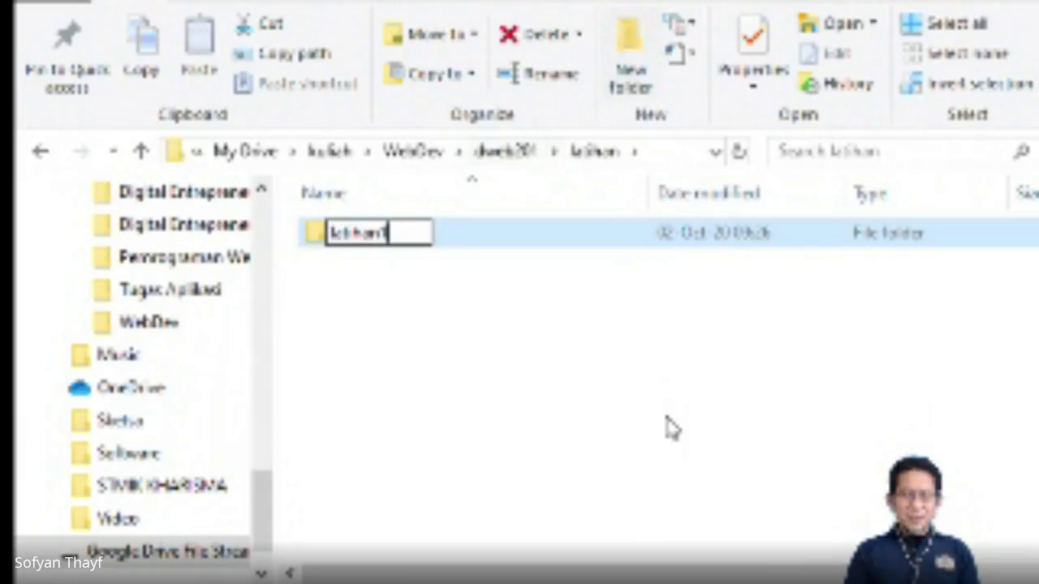
pyautogui.press('Return')
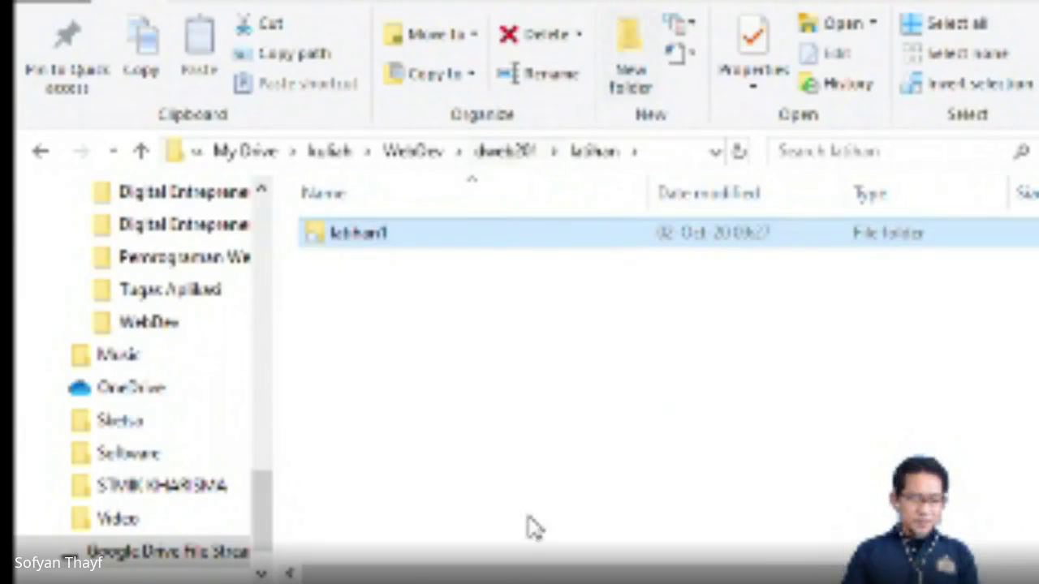
# Expand the folder tree from Google Drive File Stream through My Drive, kuliah, WebDev, dweb201 and latihan to show the latihan1 subfolder.
pyautogui.scroll(-1, 174, 381)
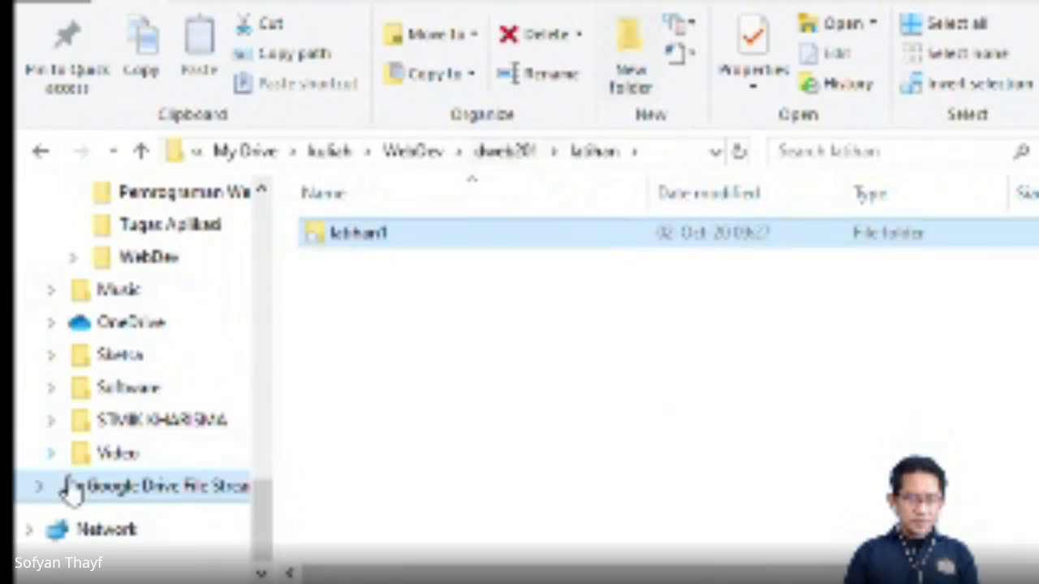
pyautogui.click(46, 494)
pyautogui.click(46, 495)
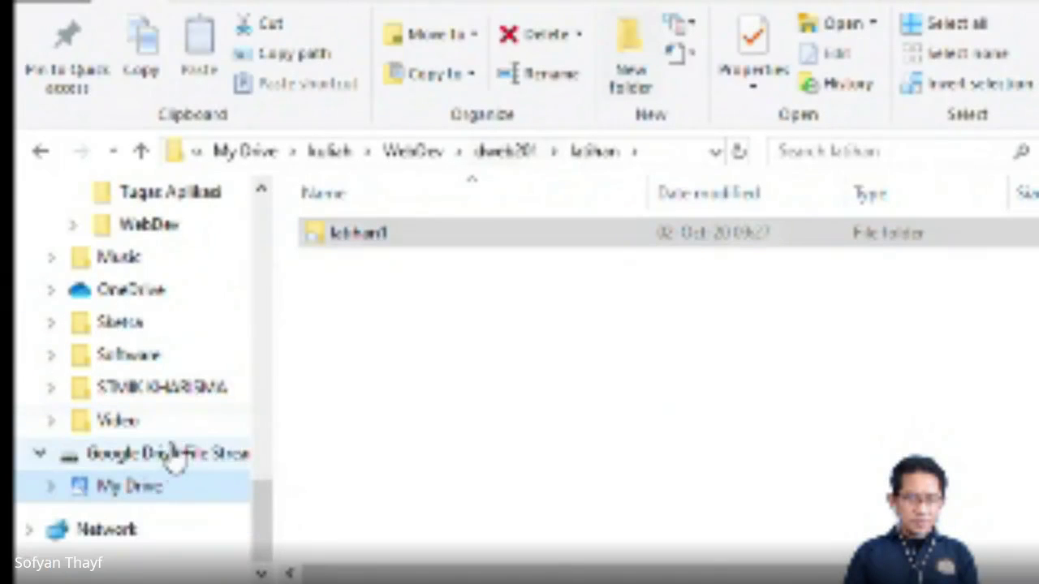
pyautogui.click(55, 487)
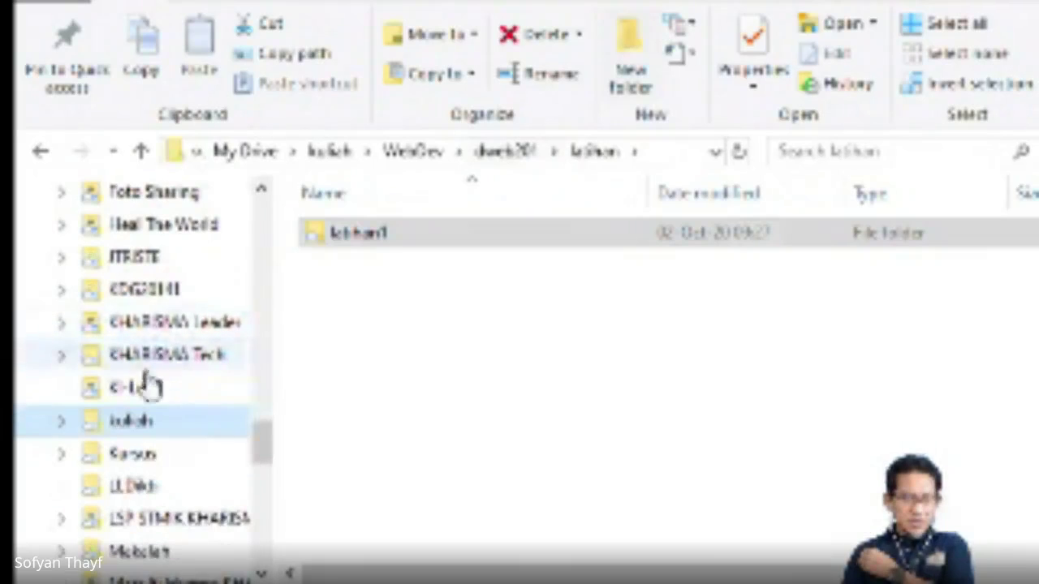
pyautogui.click(65, 423)
pyautogui.scroll(-2, 217, 380)
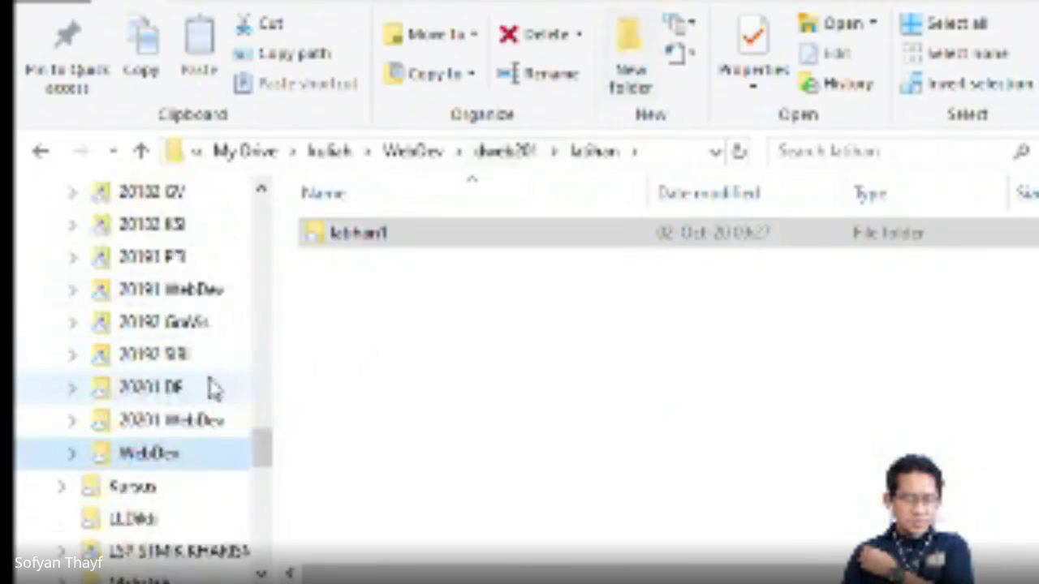
pyautogui.click(73, 420)
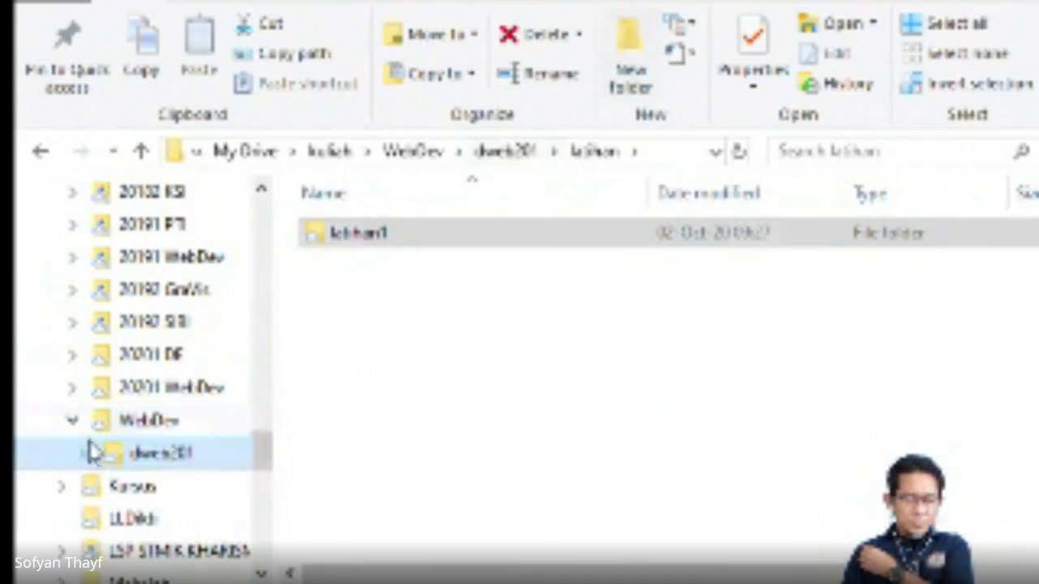
pyautogui.click(84, 455)
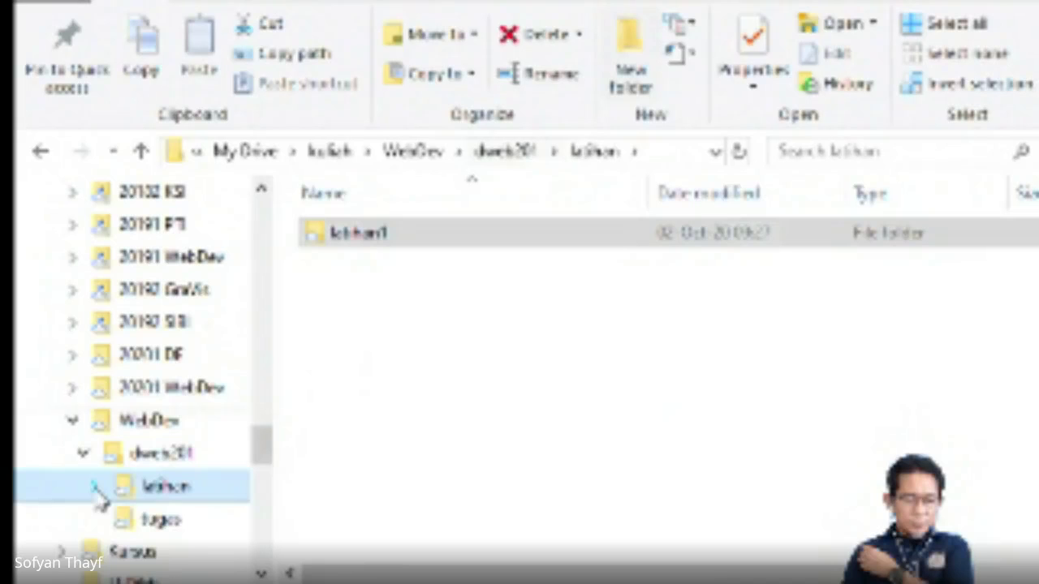
pyautogui.click(94, 486)
pyautogui.moveTo(268, 463)
pyautogui.mouseDown()
pyautogui.moveTo(274, 498)
pyautogui.moveTo(266, 467)
pyautogui.mouseUp()
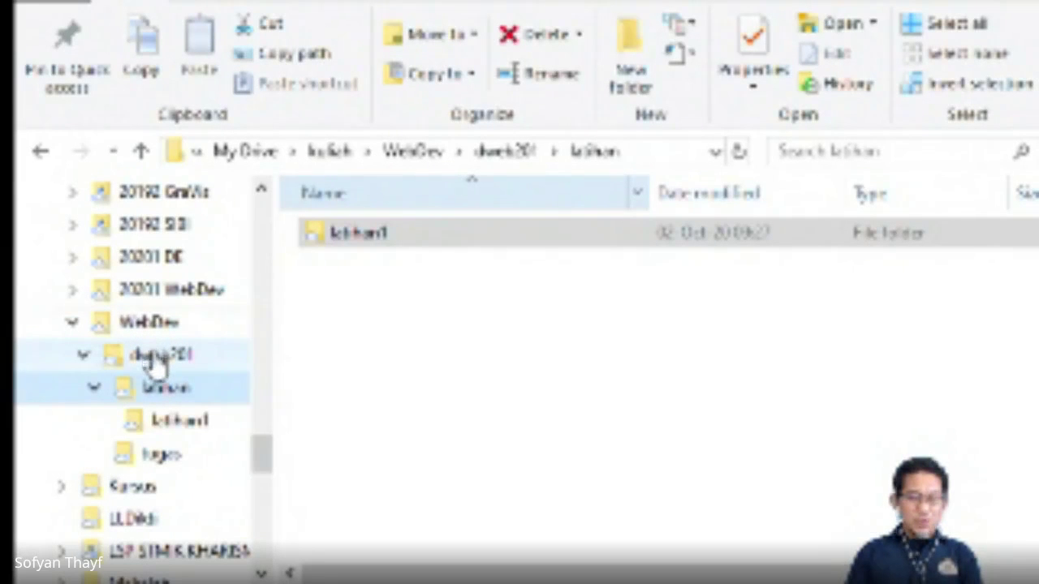
# View the contents of the dweb201 folder and of its latihan subfolder from the folder tree.
pyautogui.click(159, 358)
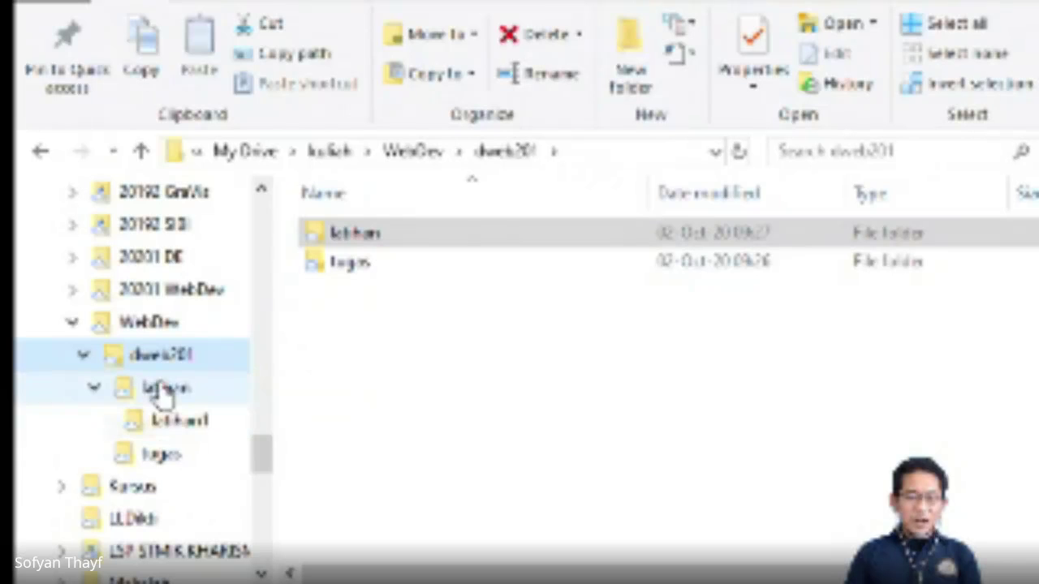
pyautogui.click(164, 393)
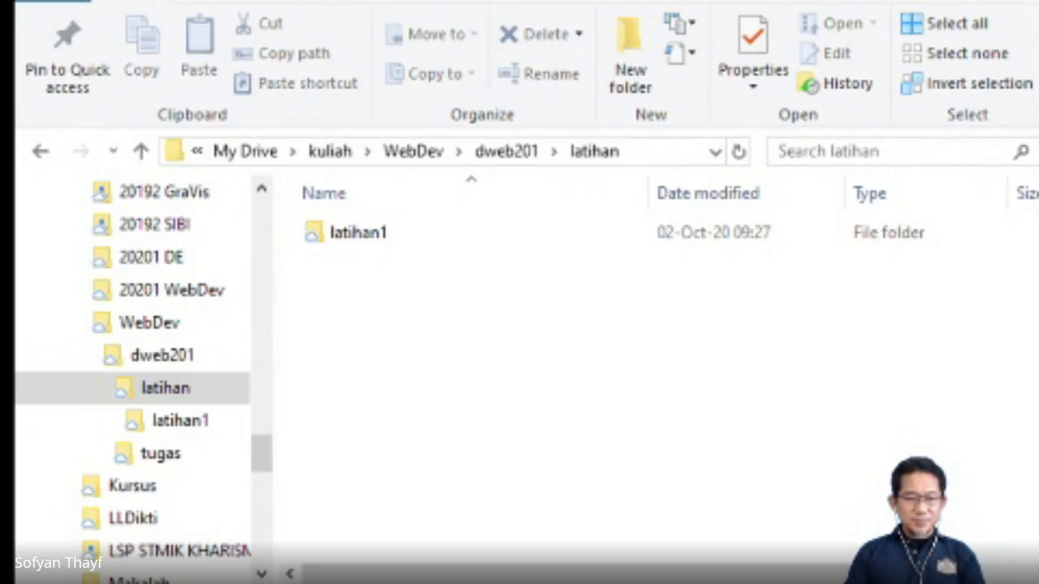
# Switch to the text editor with the Pallu Basa recipe and place the cursor on the Air asam ingredient line.
pyautogui.hotkey('alt', 'Tab')
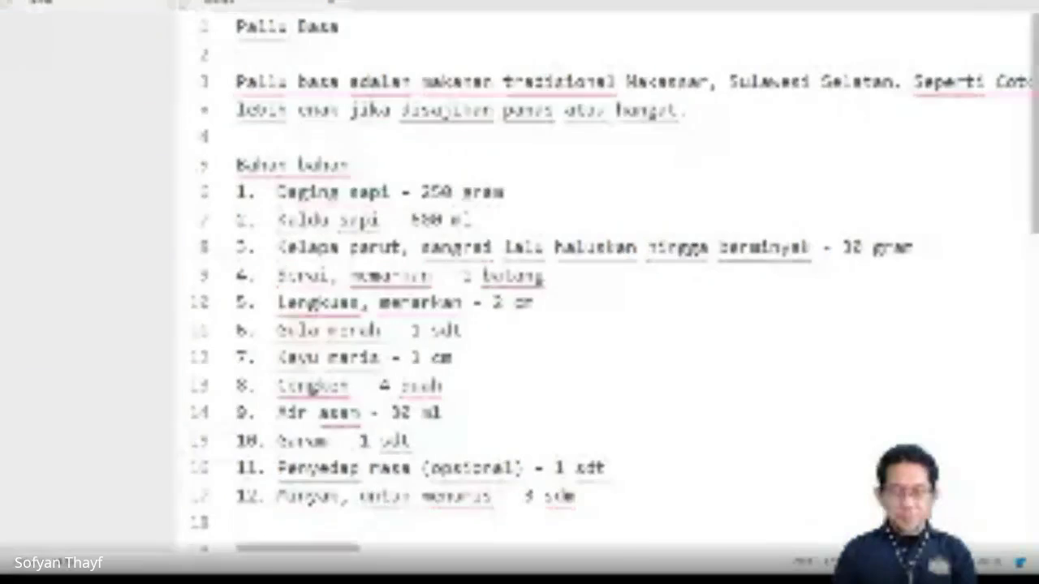
pyautogui.click(443, 412)
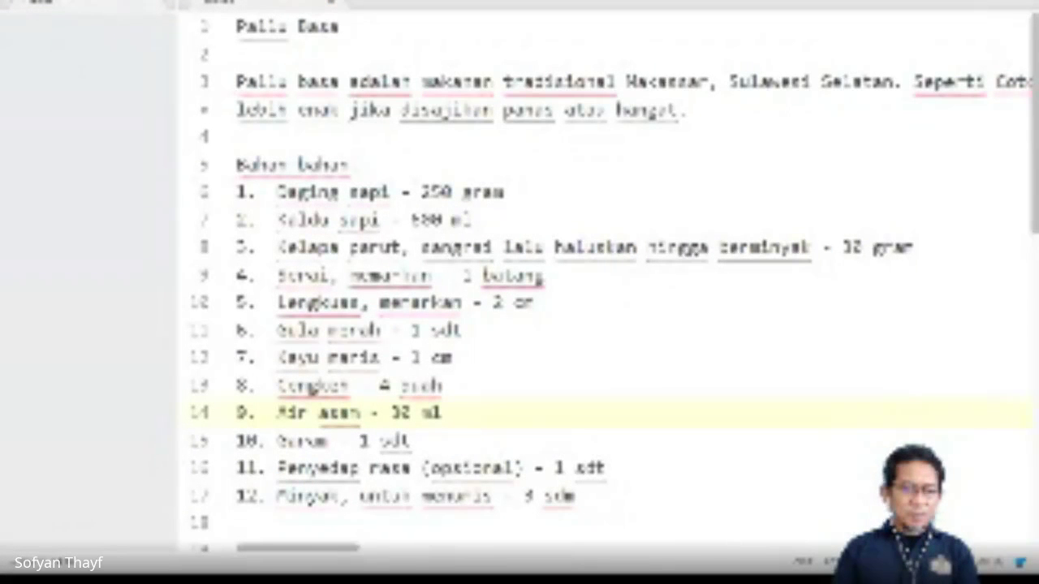